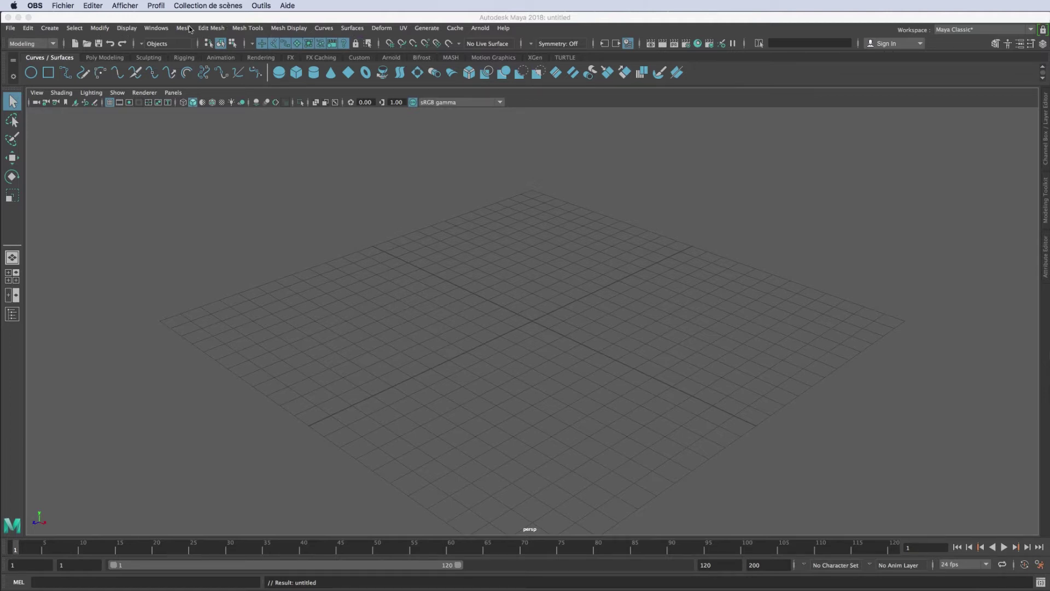
# Bring Maya forward and keep Modeling as the active menu set
pyautogui.click(54, 44)
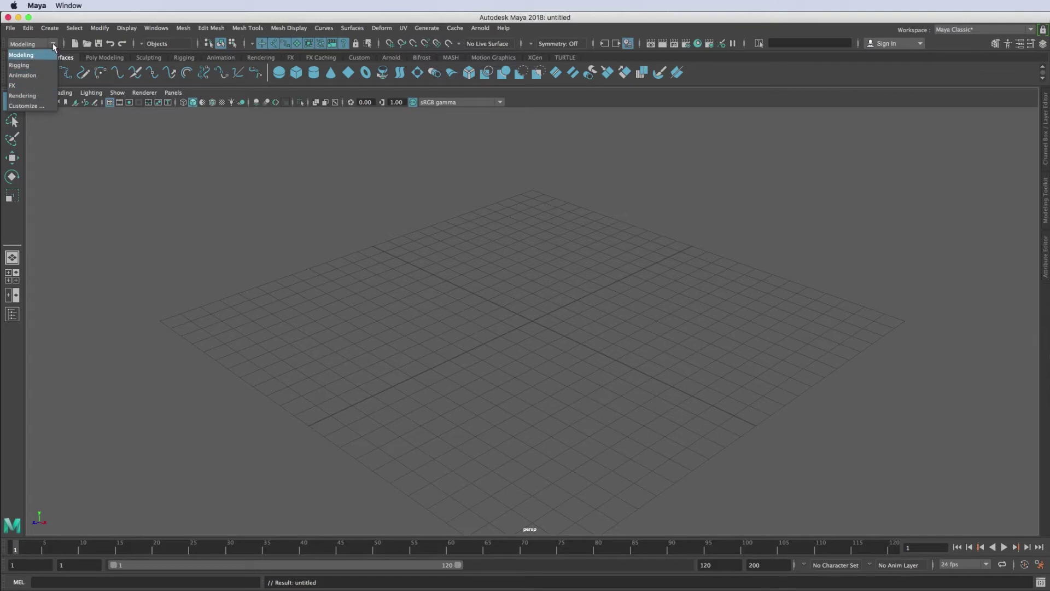
pyautogui.click(53, 45)
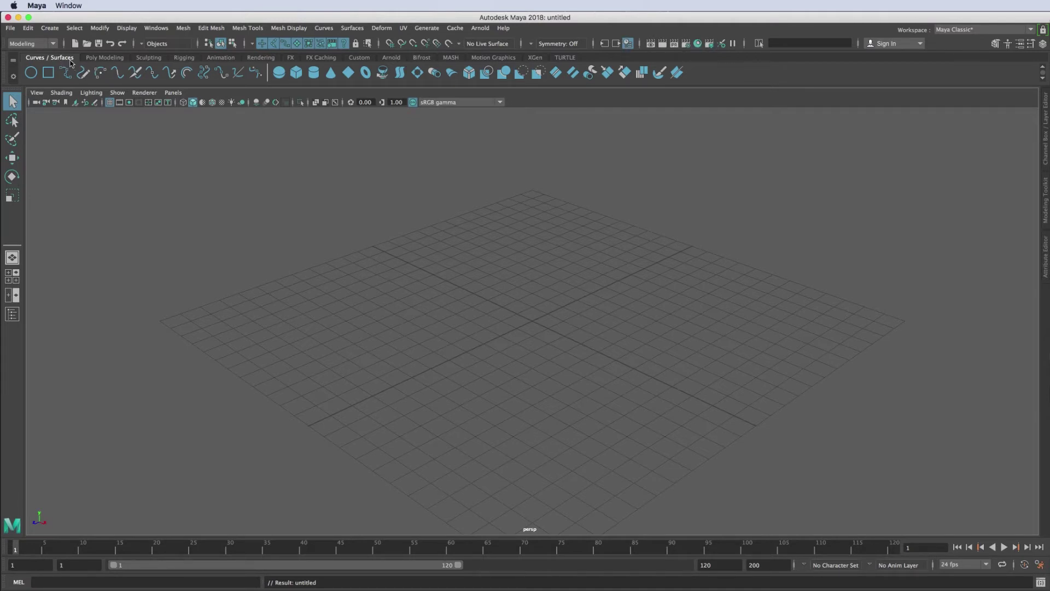
# Browse the Sculpting, Rigging, Animation and Curves/Surfaces shelves, ending on the Poly Modeling shelf
pyautogui.click(102, 60)
pyautogui.click(154, 61)
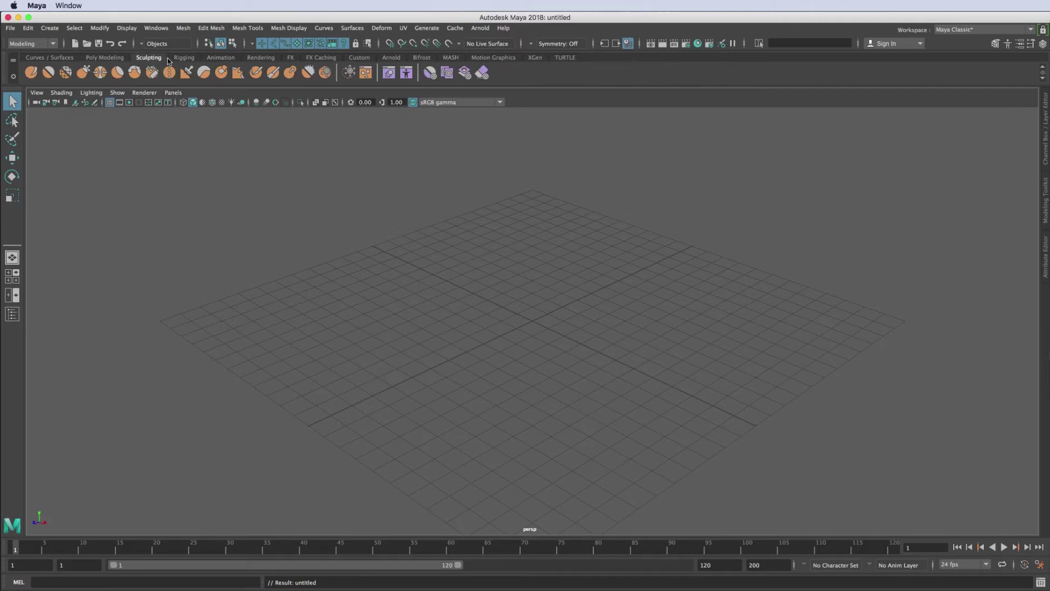
pyautogui.click(185, 60)
pyautogui.click(213, 60)
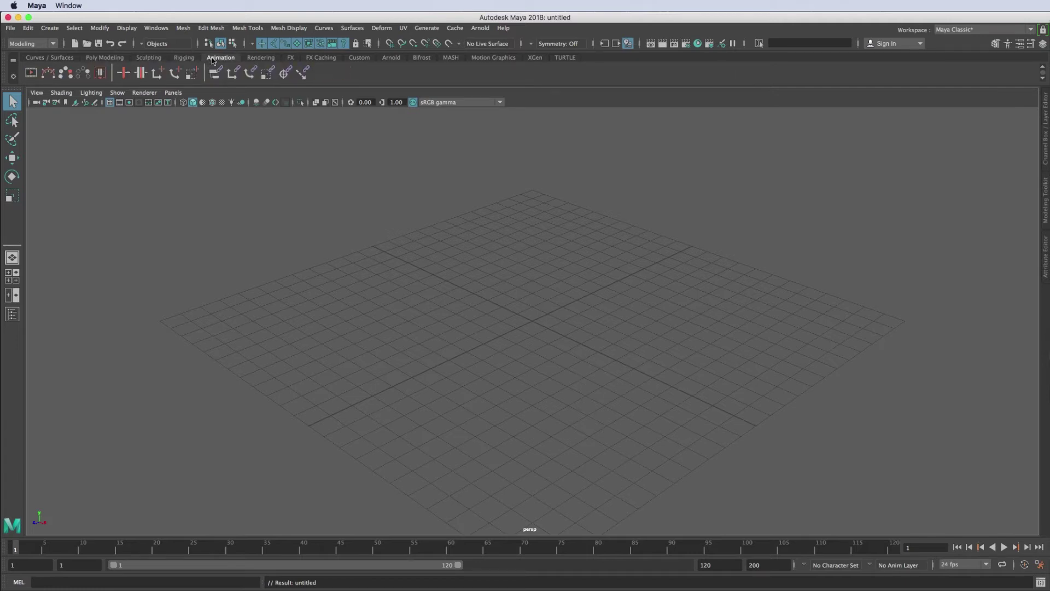
pyautogui.click(39, 58)
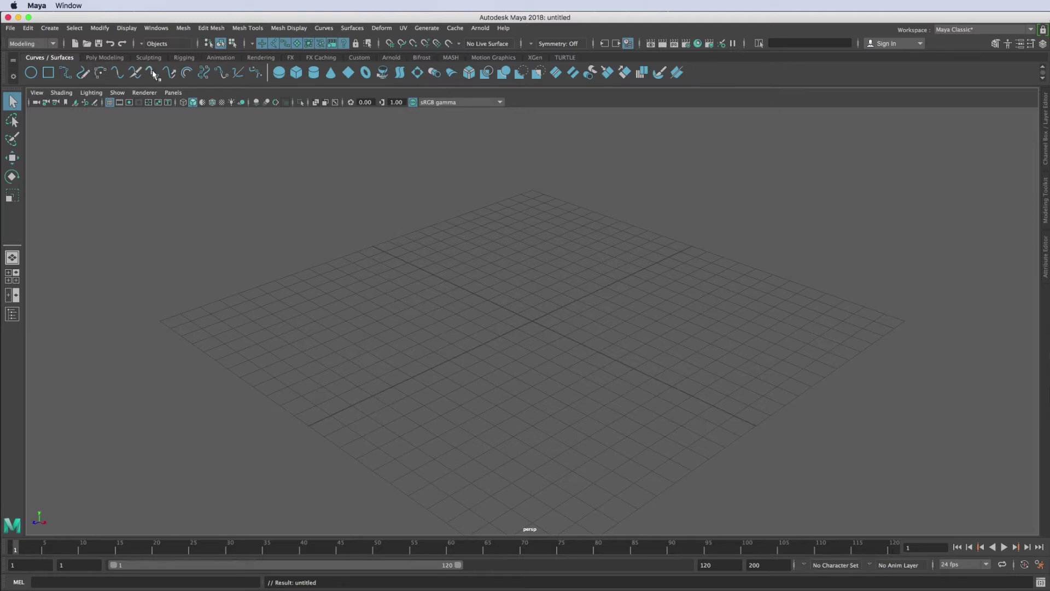
pyautogui.click(101, 58)
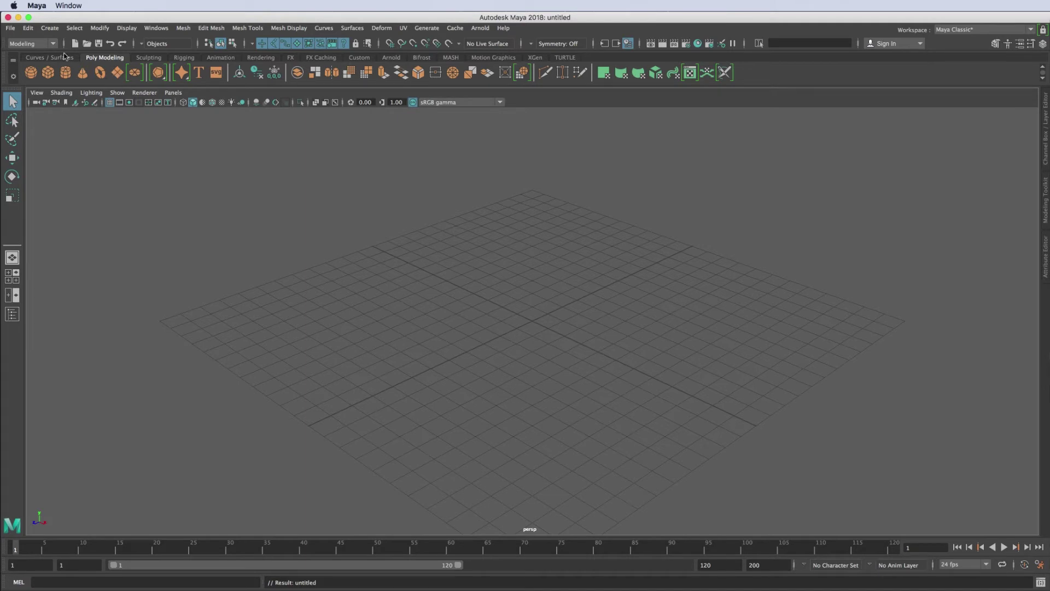
# Create polygon plane pPlane1 at the grid centre, then zoom and tumble in for a closer look
pyautogui.click(51, 28)
pyautogui.moveTo(74, 64)
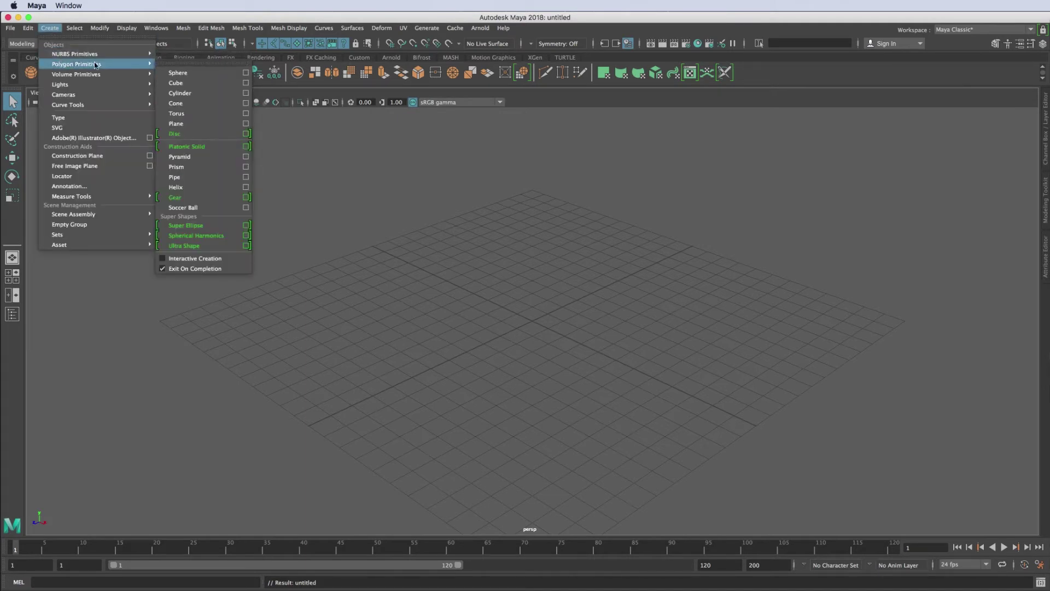
pyautogui.click(181, 124)
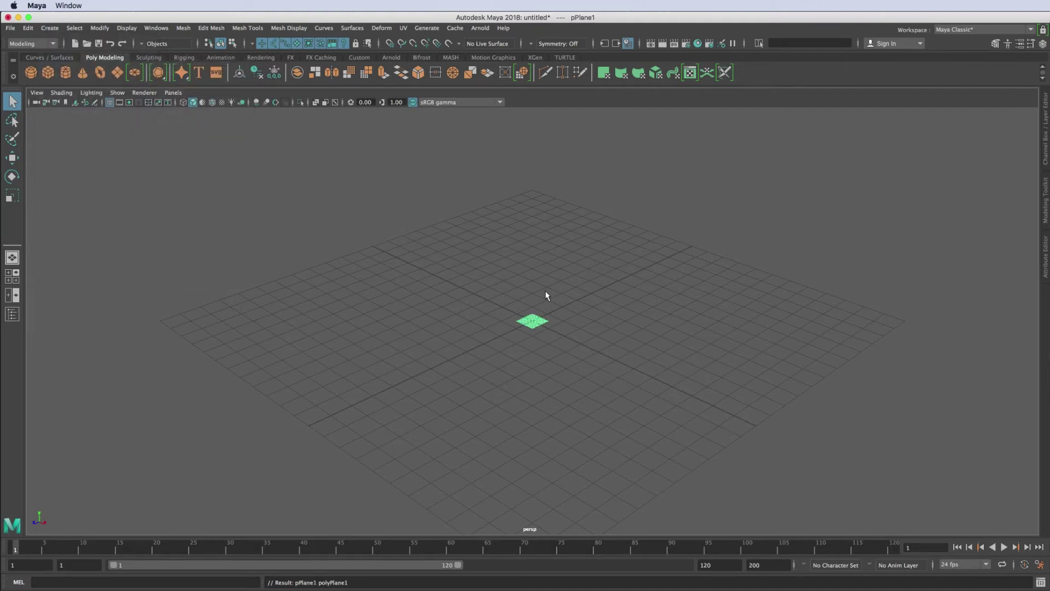
pyautogui.keyDown('alt'); pyautogui.moveTo(501, 307); pyautogui.dragTo(627, 325, button='right'); pyautogui.keyUp('alt')
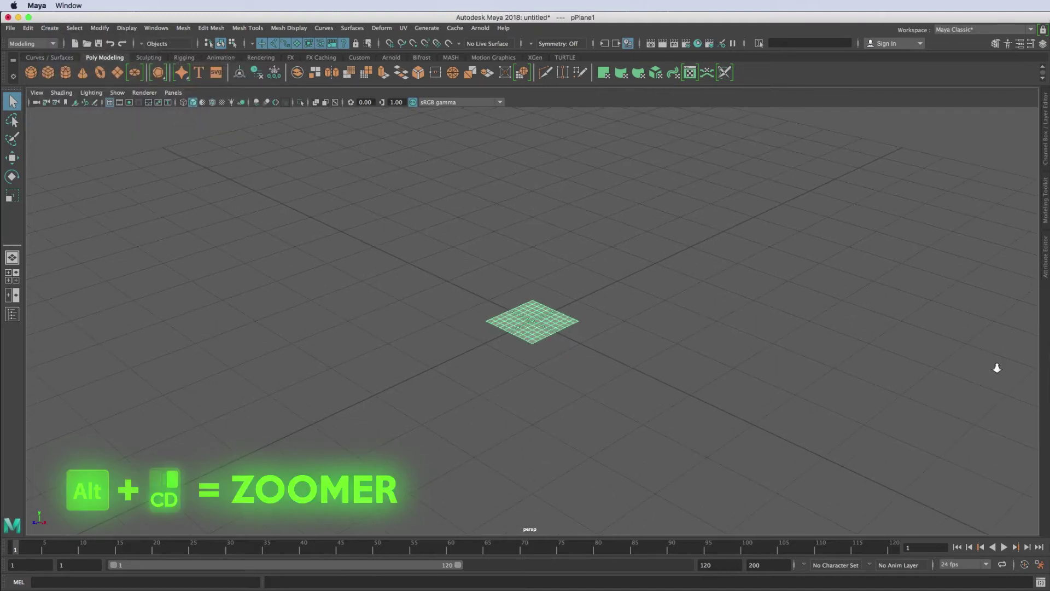
pyautogui.moveTo(485, 304)
pyautogui.keyDown('alt'); pyautogui.mouseDown(button='right')
pyautogui.moveTo(968, 368)
pyautogui.moveTo(378, 278)
pyautogui.moveTo(244, 277)
pyautogui.moveTo(434, 290)
pyautogui.moveTo(295, 279)
pyautogui.moveTo(637, 325)
pyautogui.mouseUp(button='right'); pyautogui.keyUp('alt')
pyautogui.moveTo(418, 324)
pyautogui.keyDown('alt'); pyautogui.mouseDown()
pyautogui.moveTo(492, 322)
pyautogui.moveTo(489, 312)
pyautogui.moveTo(484, 334)
pyautogui.moveTo(422, 312)
pyautogui.moveTo(412, 290)
pyautogui.moveTo(412, 312)
pyautogui.moveTo(444, 326)
pyautogui.mouseUp(); pyautogui.keyUp('alt')
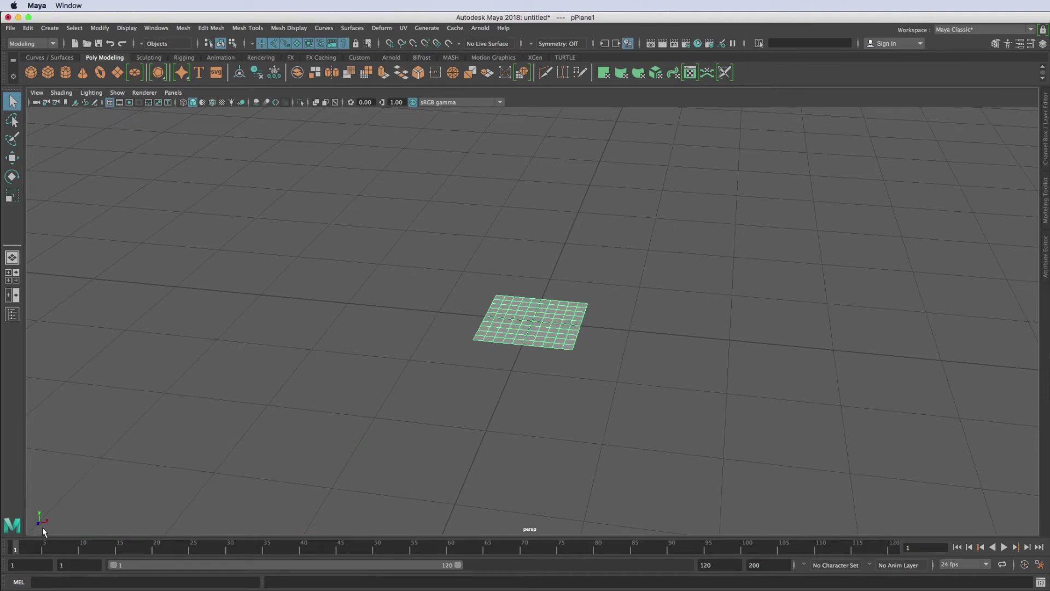
pyautogui.moveTo(351, 387)
pyautogui.keyDown('alt'); pyautogui.mouseDown()
pyautogui.moveTo(310, 375)
pyautogui.moveTo(339, 383)
pyautogui.mouseUp(); pyautogui.keyUp('alt')
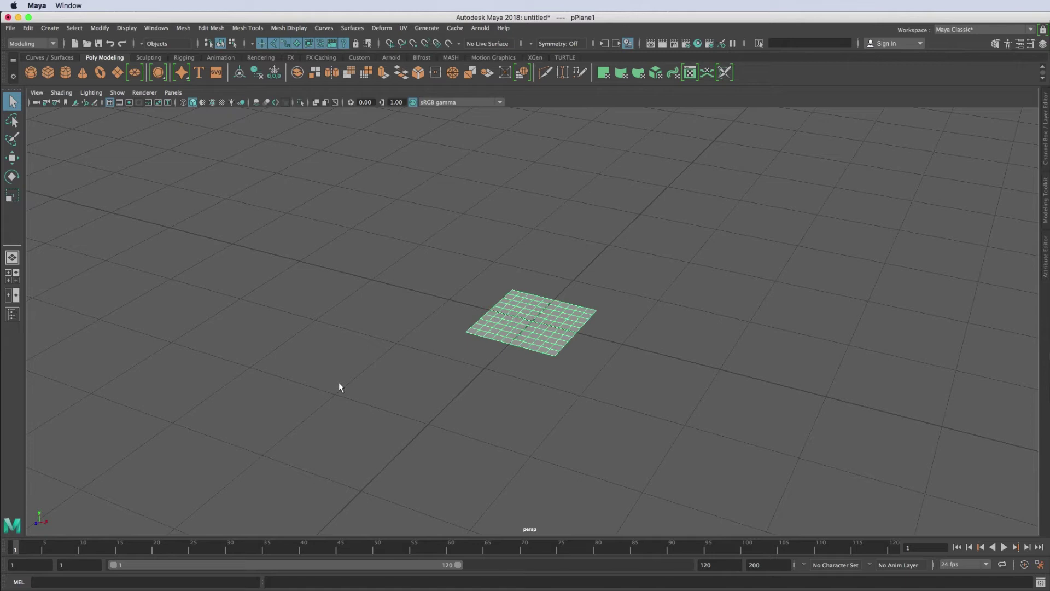
# Try the four-view layout, then return to a single perspective view zoomed toward the plane
pyautogui.click(13, 276)
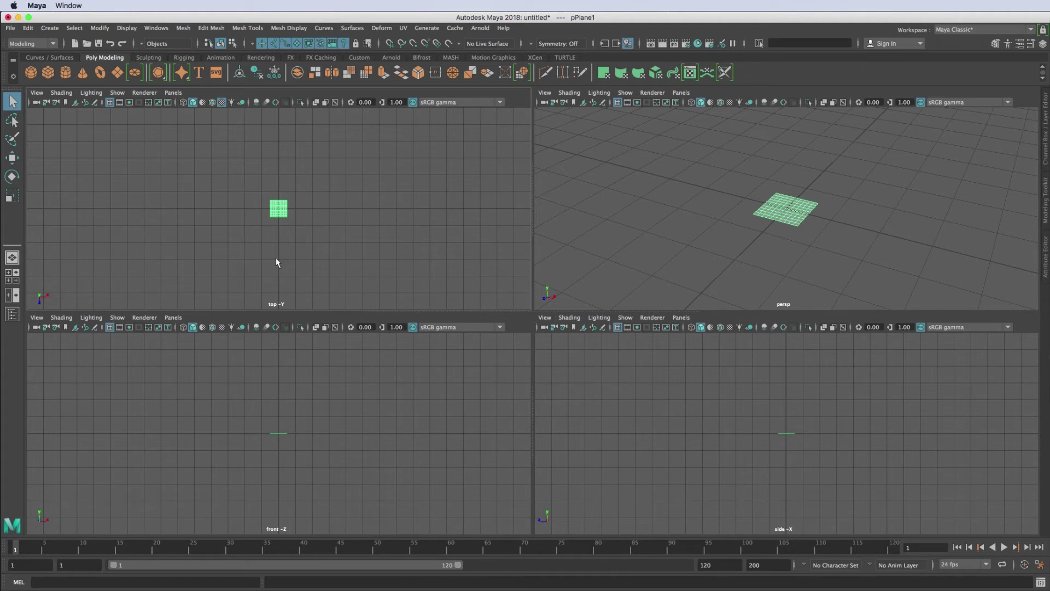
pyautogui.click(12, 257)
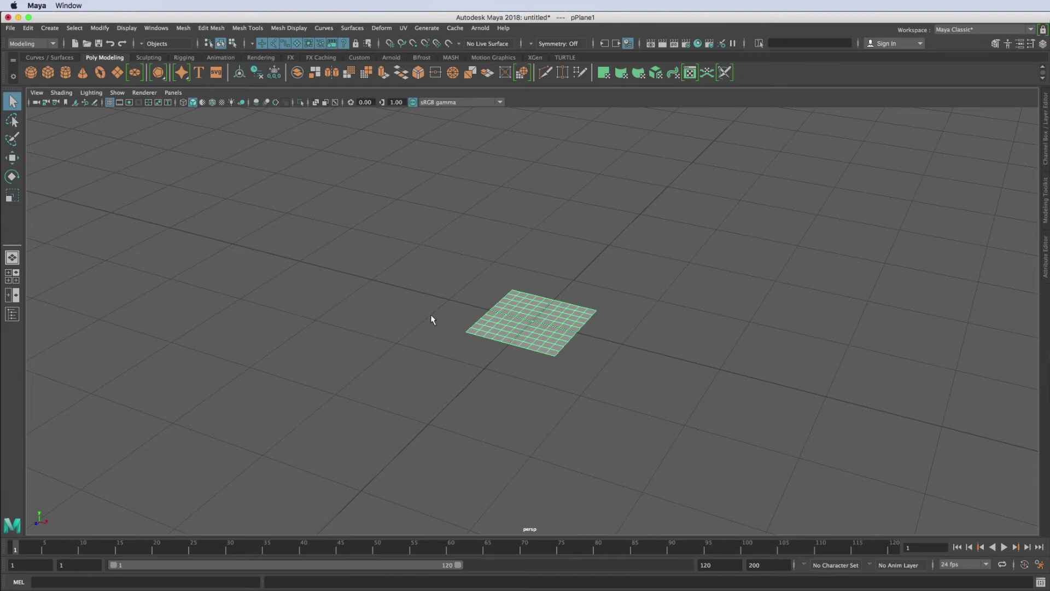
pyautogui.moveTo(473, 280); pyautogui.dragTo(628, 302)
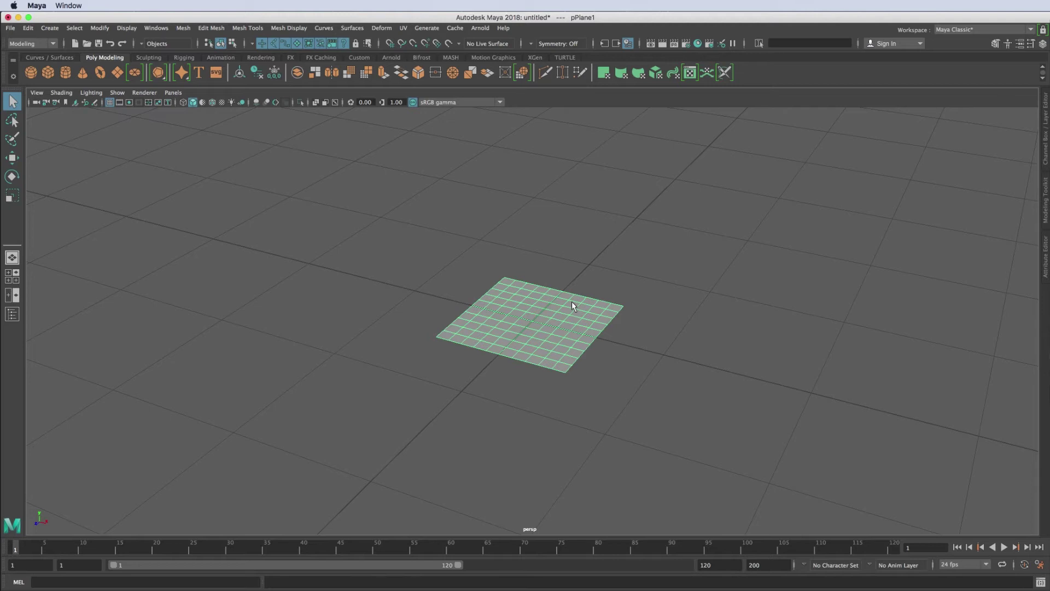
# Maximize the side view, then the top view, zooming and panning the top view
pyautogui.press('space')
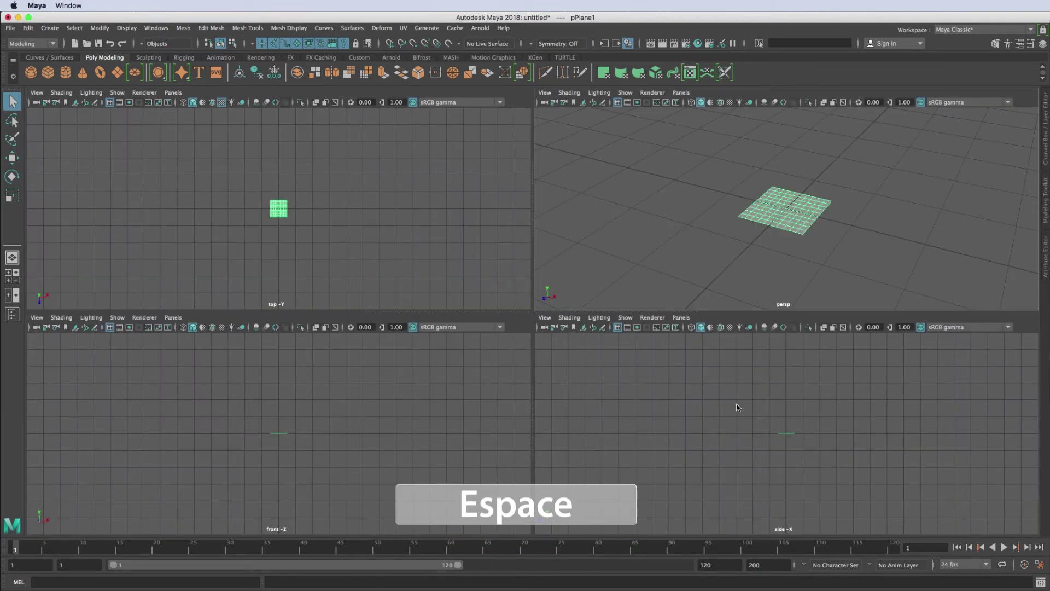
pyautogui.press('space')
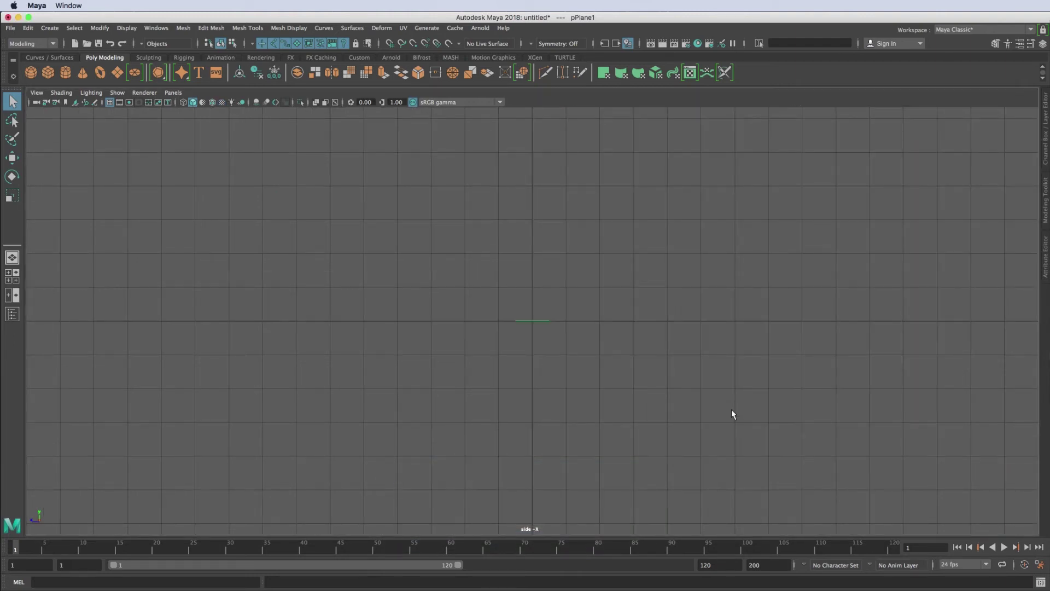
pyautogui.press('space')
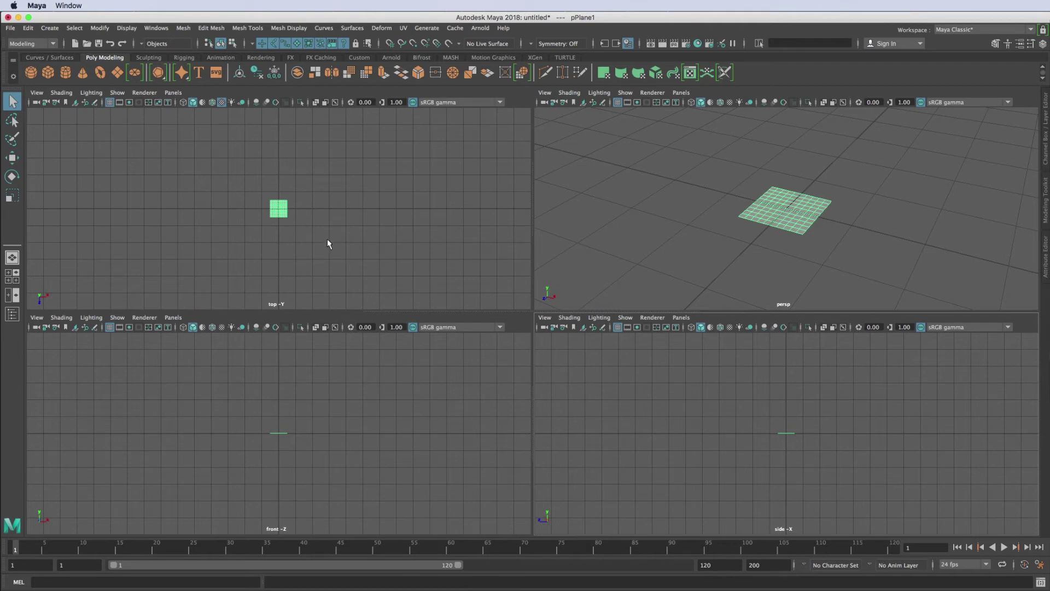
pyautogui.press('space')
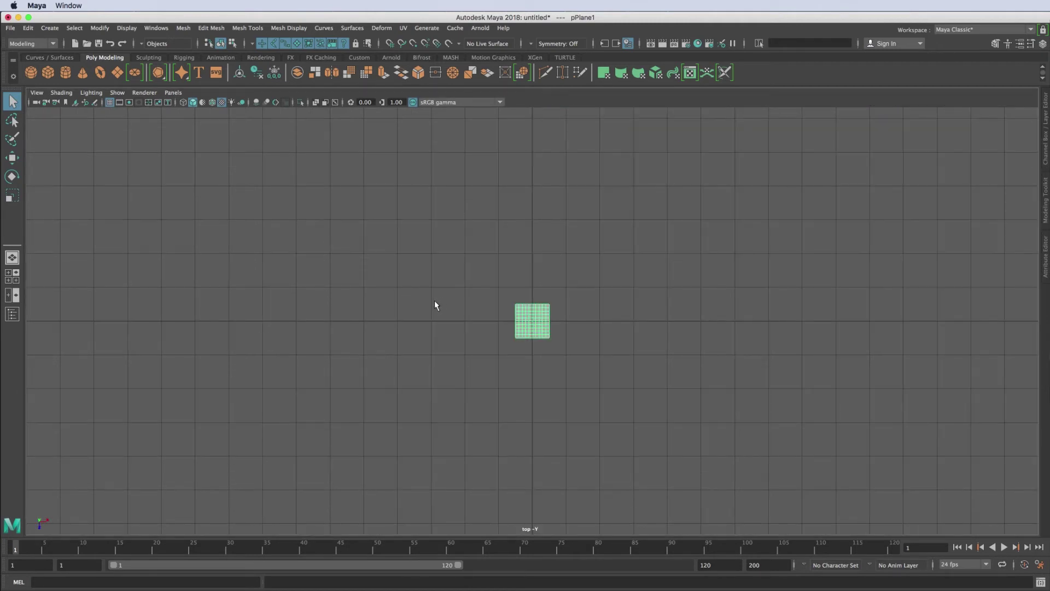
pyautogui.moveTo(515, 309)
pyautogui.keyDown('alt'); pyautogui.mouseDown(button='right')
pyautogui.moveTo(507, 327)
pyautogui.moveTo(778, 331)
pyautogui.moveTo(673, 326)
pyautogui.moveTo(637, 336)
pyautogui.mouseUp(button='right'); pyautogui.keyUp('alt')
pyautogui.moveTo(636, 336)
pyautogui.keyDown('alt'); pyautogui.mouseDown(button='middle')
pyautogui.moveTo(769, 302)
pyautogui.moveTo(754, 326)
pyautogui.moveTo(539, 352)
pyautogui.moveTo(689, 316)
pyautogui.moveTo(669, 320)
pyautogui.mouseUp(button='middle'); pyautogui.keyUp('alt')
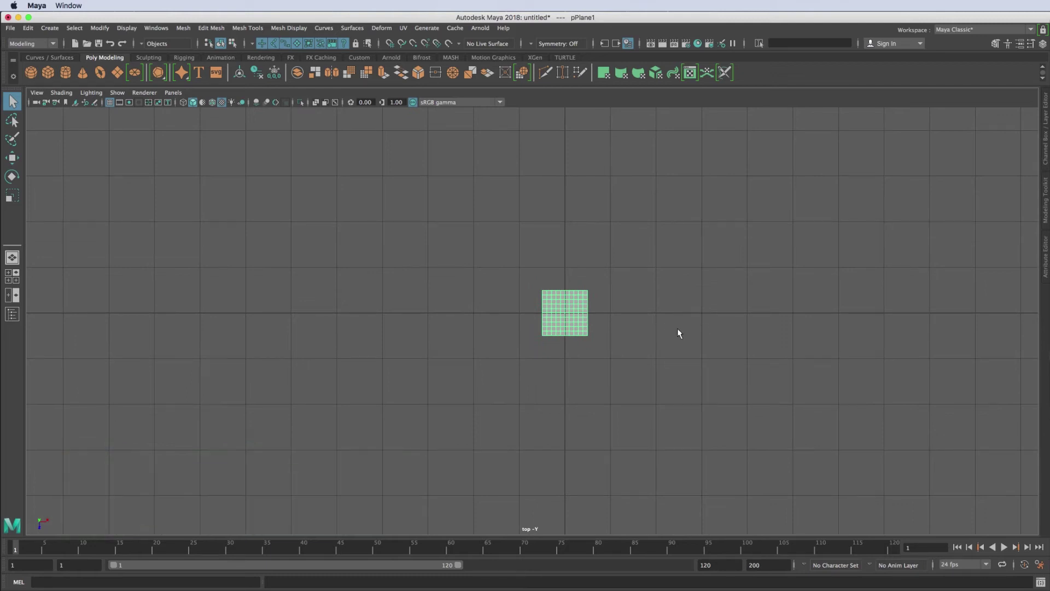
# Maximize and pan the front view, then return to a close perspective view of the plane
pyautogui.press('space')
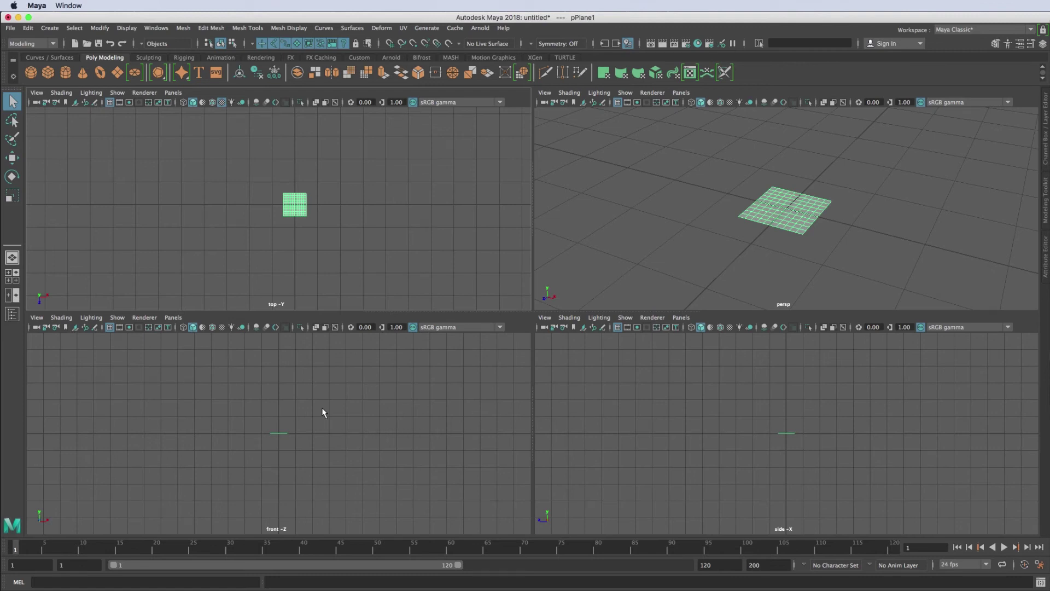
pyautogui.press('space')
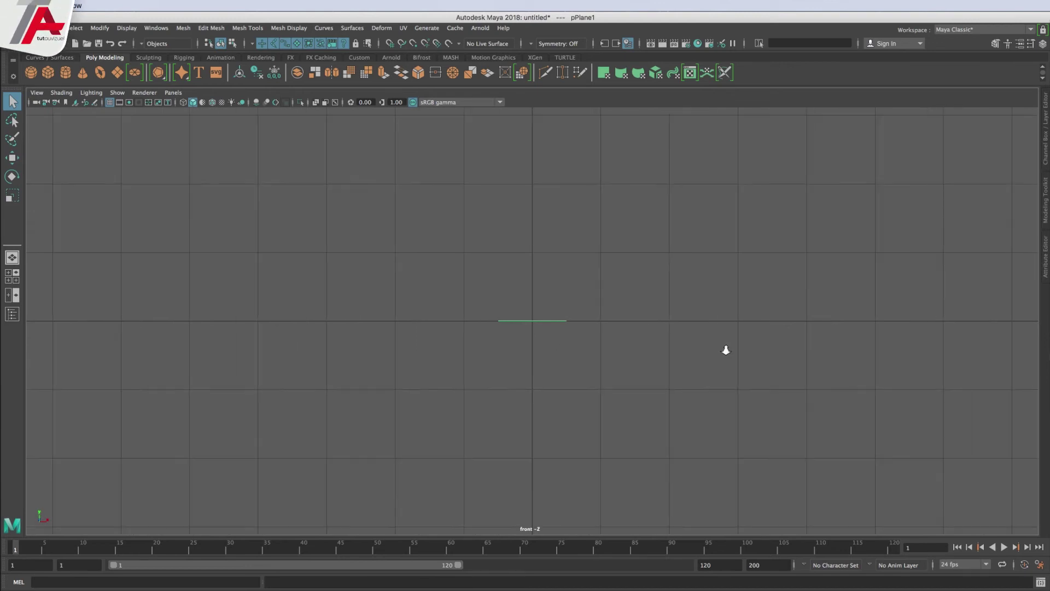
pyautogui.scroll(1, 576, 344)
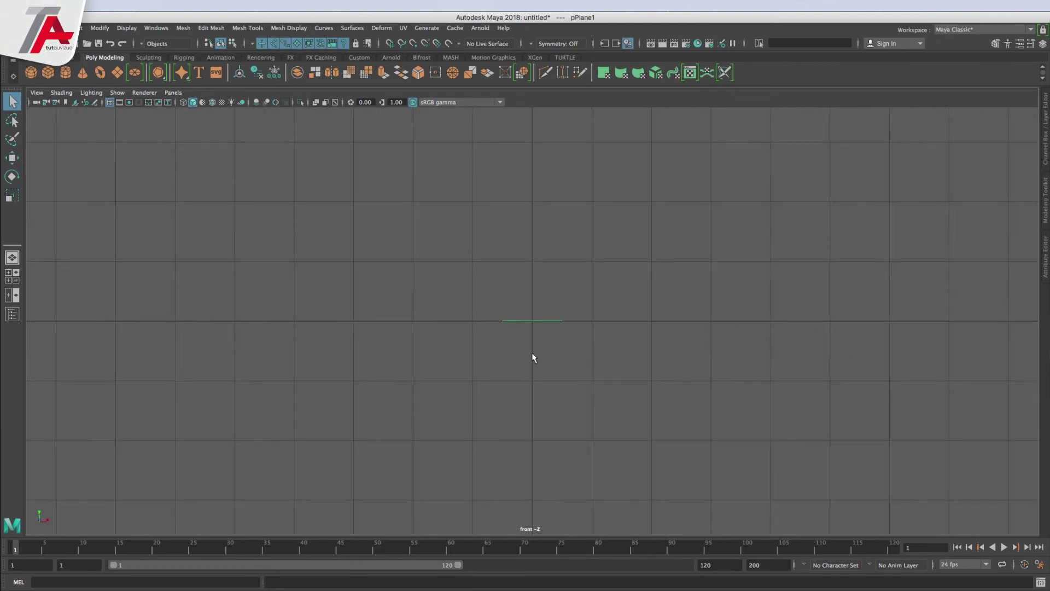
pyautogui.keyDown('alt'); pyautogui.moveTo(540, 367); pyautogui.dragTo(511, 372, button='middle'); pyautogui.keyUp('alt')
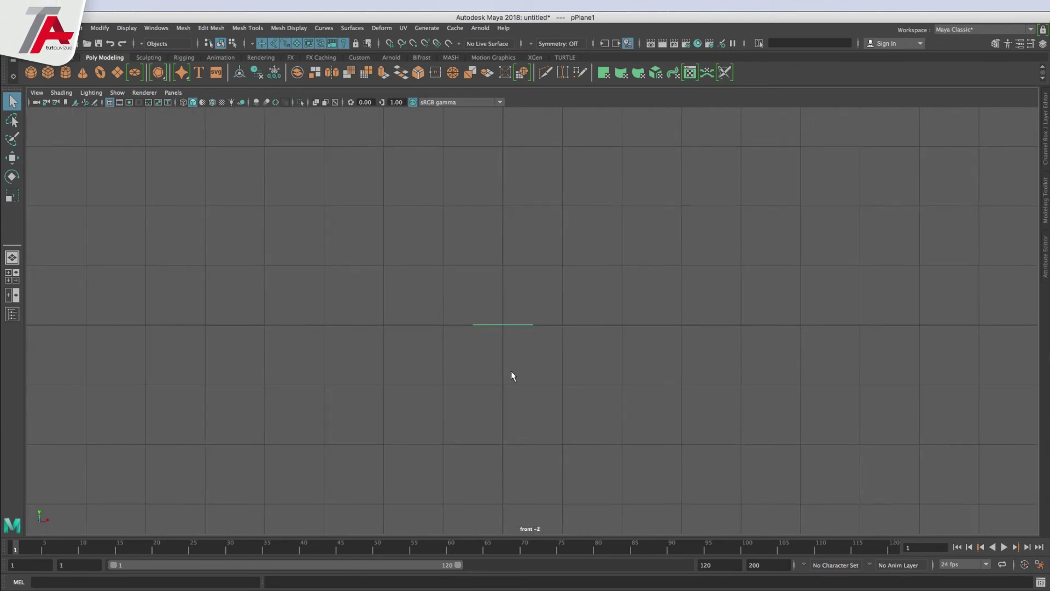
pyautogui.press('space')
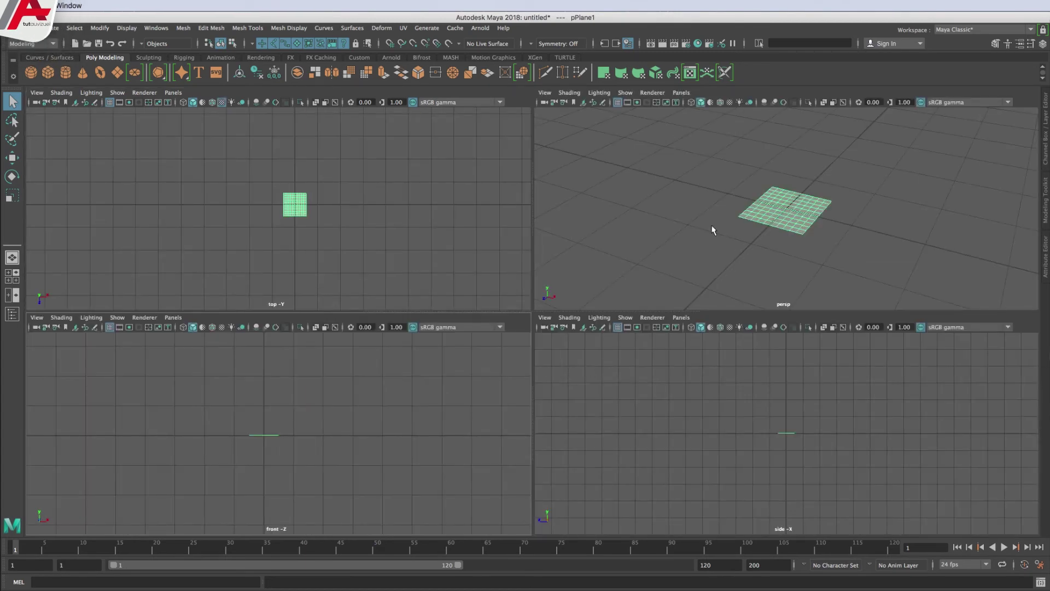
pyautogui.press('space')
pyautogui.moveTo(511, 306)
pyautogui.keyDown('alt'); pyautogui.mouseDown(button='right')
pyautogui.moveTo(760, 319)
pyautogui.moveTo(874, 342)
pyautogui.moveTo(746, 323)
pyautogui.moveTo(834, 289)
pyautogui.moveTo(755, 316)
pyautogui.mouseUp(button='right'); pyautogui.keyUp('alt')
pyautogui.moveTo(683, 366)
pyautogui.keyDown('alt'); pyautogui.mouseDown()
pyautogui.moveTo(773, 346)
pyautogui.moveTo(618, 368)
pyautogui.moveTo(679, 366)
pyautogui.mouseUp(); pyautogui.keyUp('alt')
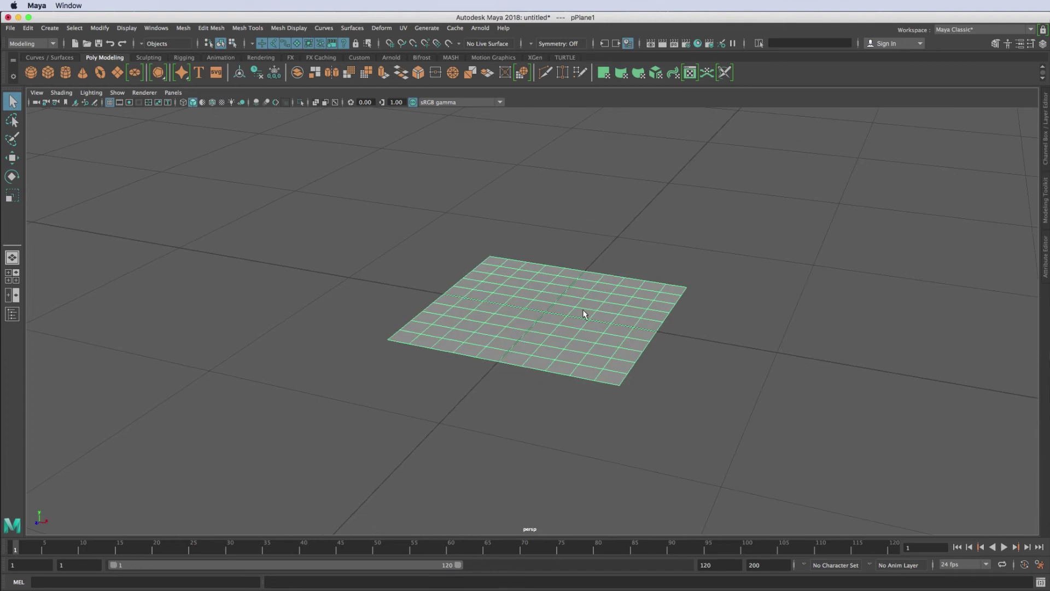
# Use the hotbox to switch the panel to the side camera, then the top camera
pyautogui.press('space')
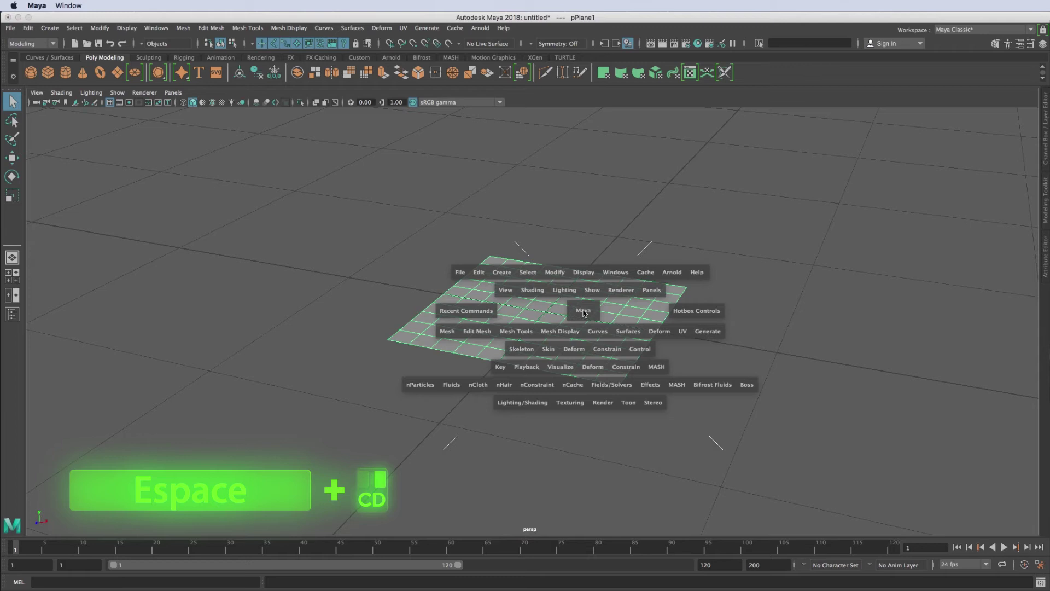
pyautogui.click(584, 313)
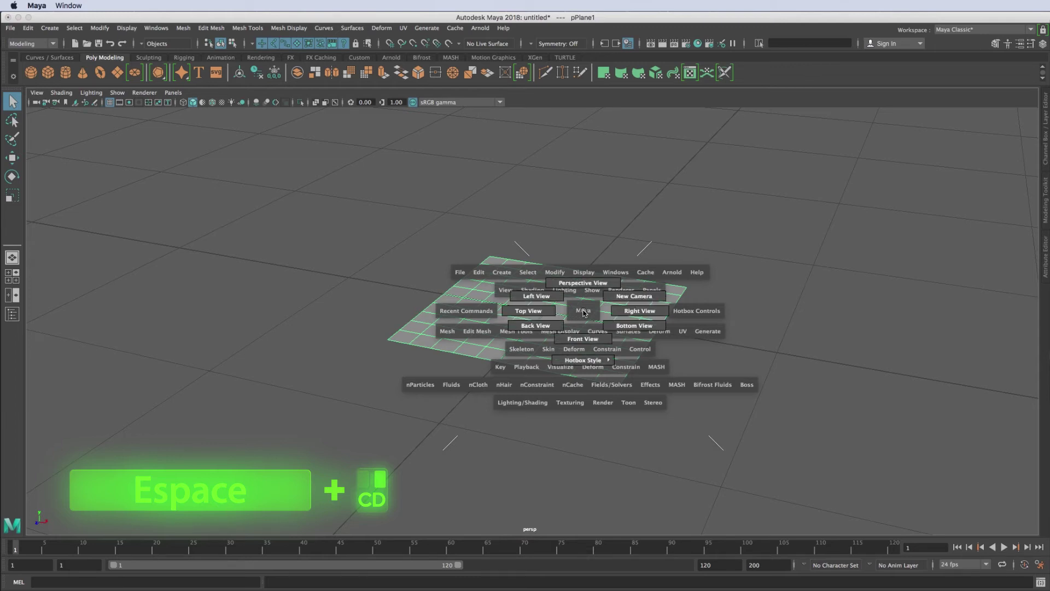
pyautogui.moveTo(584, 312); pyautogui.dragTo(627, 310)
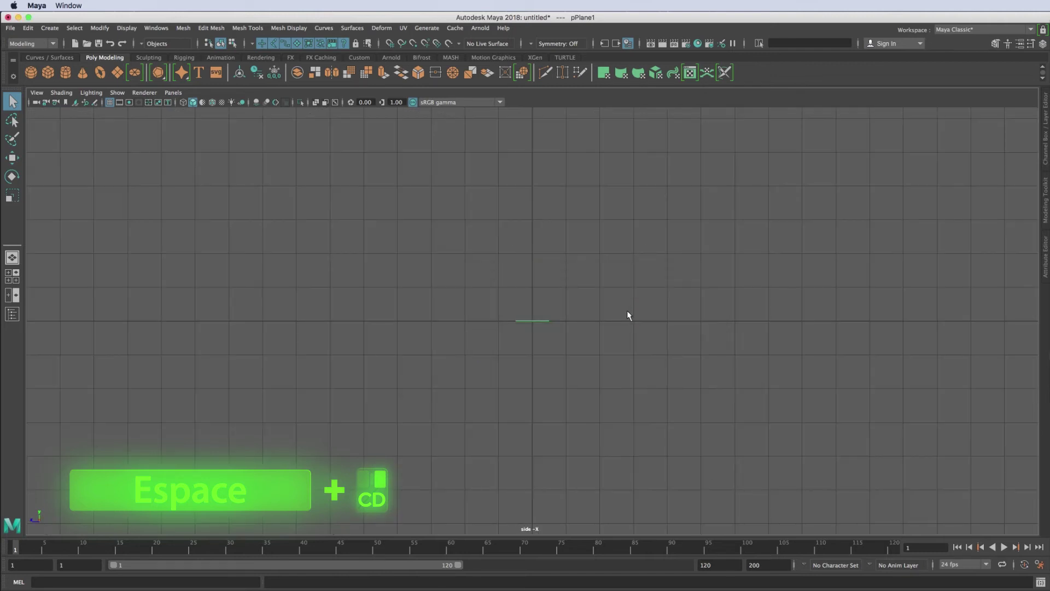
pyautogui.press('space')
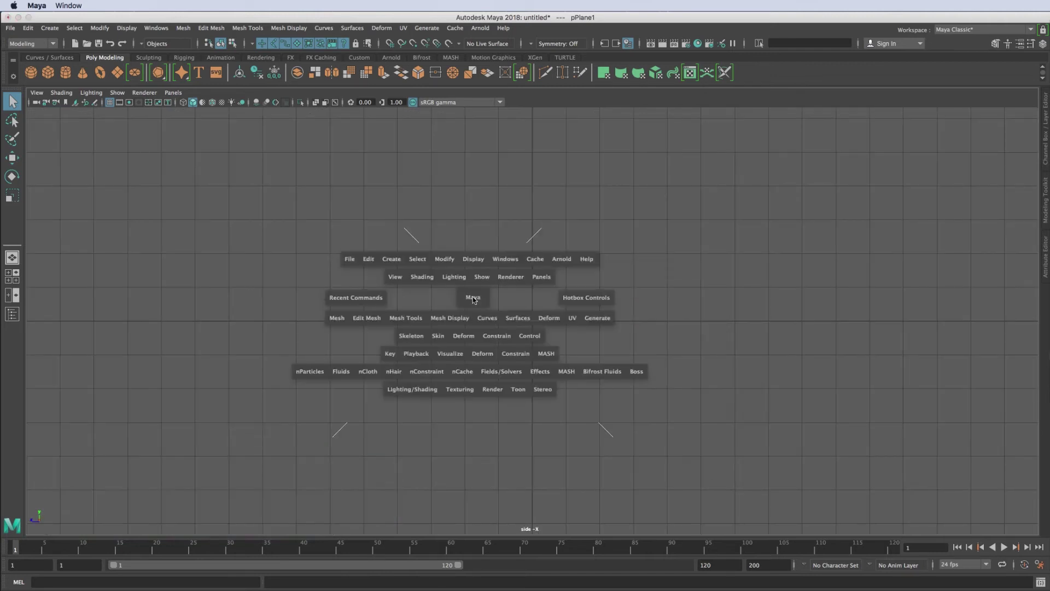
pyautogui.click(473, 299)
pyautogui.moveTo(473, 300)
pyautogui.mouseDown()
pyautogui.moveTo(475, 275)
pyautogui.moveTo(432, 298)
pyautogui.mouseUp()
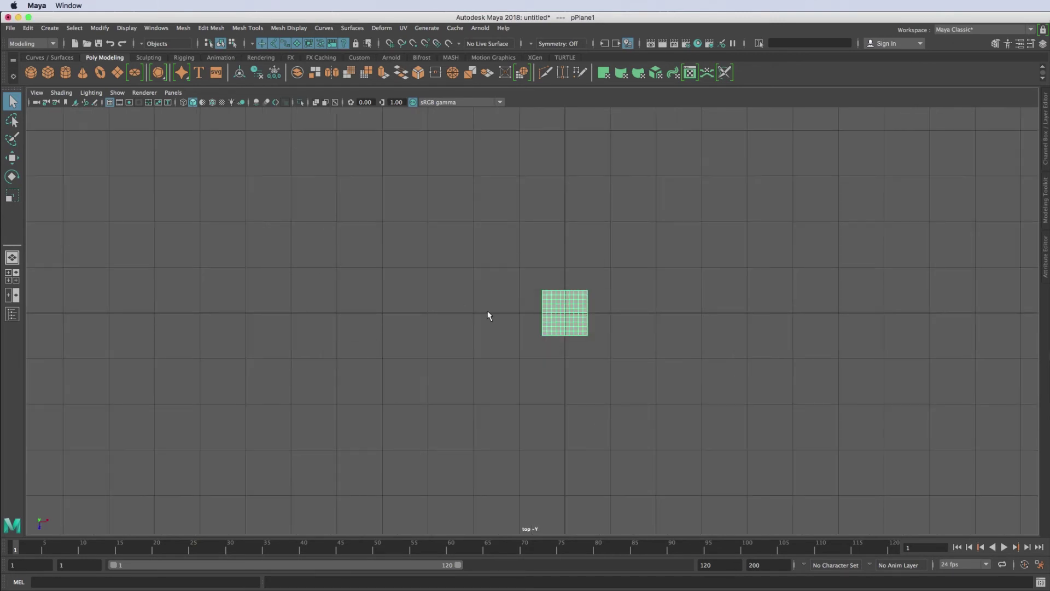
# Switch the panel back to perspective via the hotbox and tumble around the plane
pyautogui.press('space')
pyautogui.click(488, 314)
pyautogui.moveTo(488, 314); pyautogui.dragTo(490, 284)
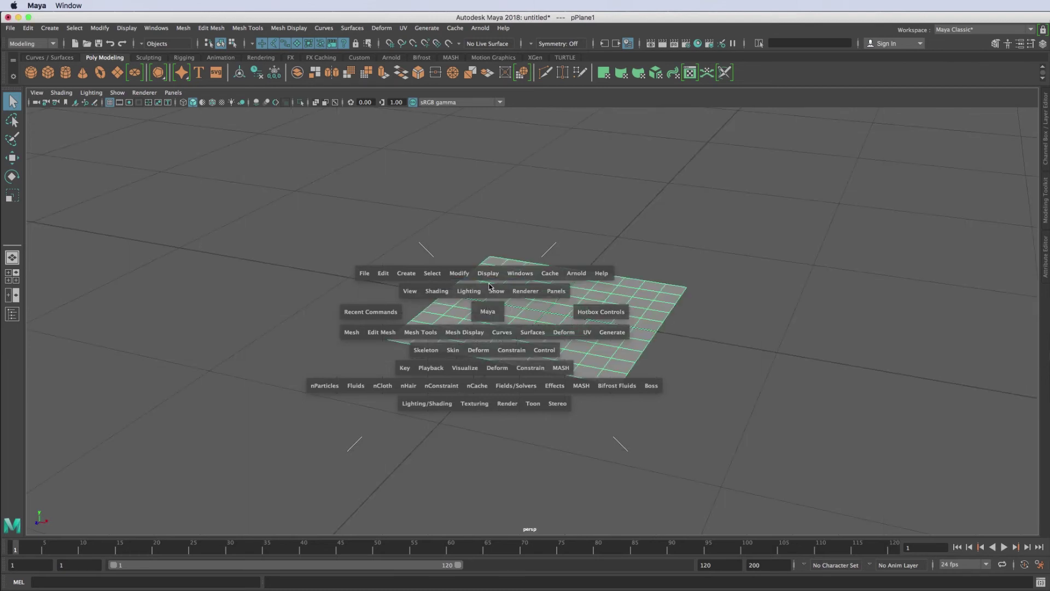
pyautogui.moveTo(519, 332)
pyautogui.keyDown('alt'); pyautogui.mouseDown()
pyautogui.moveTo(495, 354)
pyautogui.moveTo(508, 339)
pyautogui.mouseUp(); pyautogui.keyUp('alt')
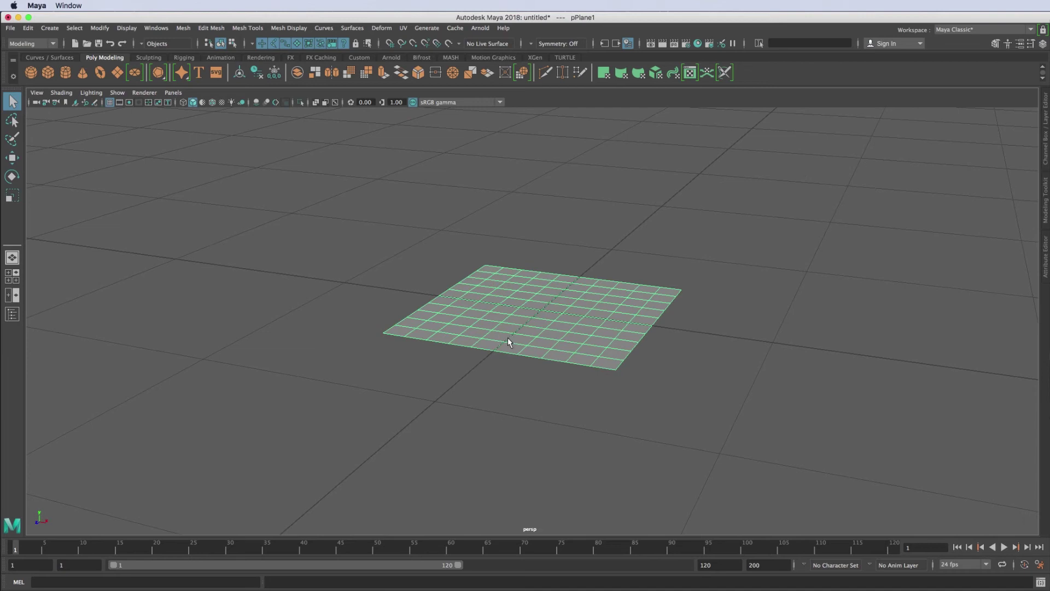
# Start a new project in the Project Window and name it 'Tutoriel 01 Debutant'
pyautogui.click(11, 28)
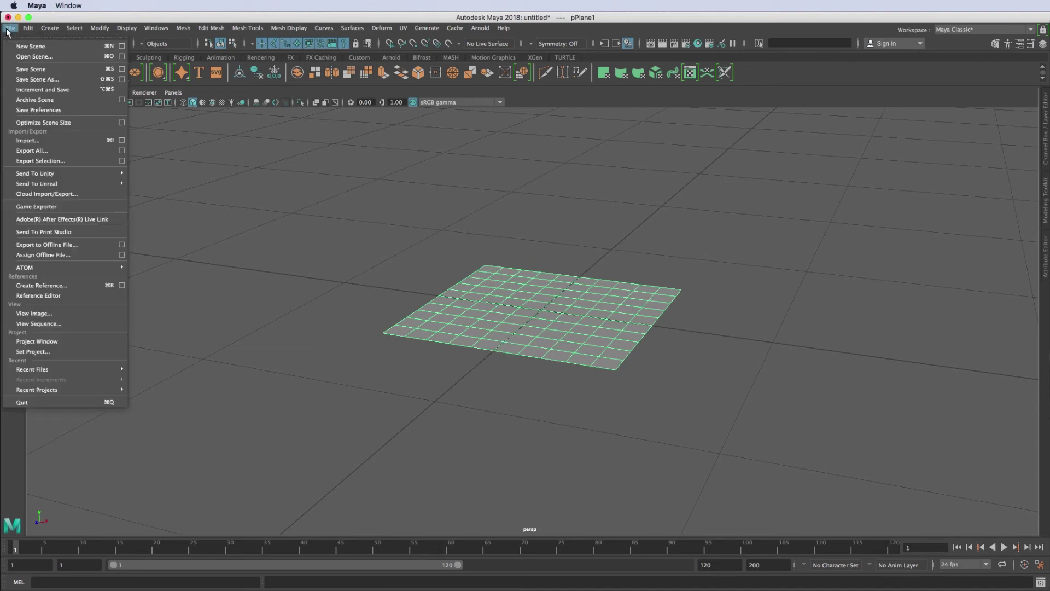
pyautogui.click(64, 342)
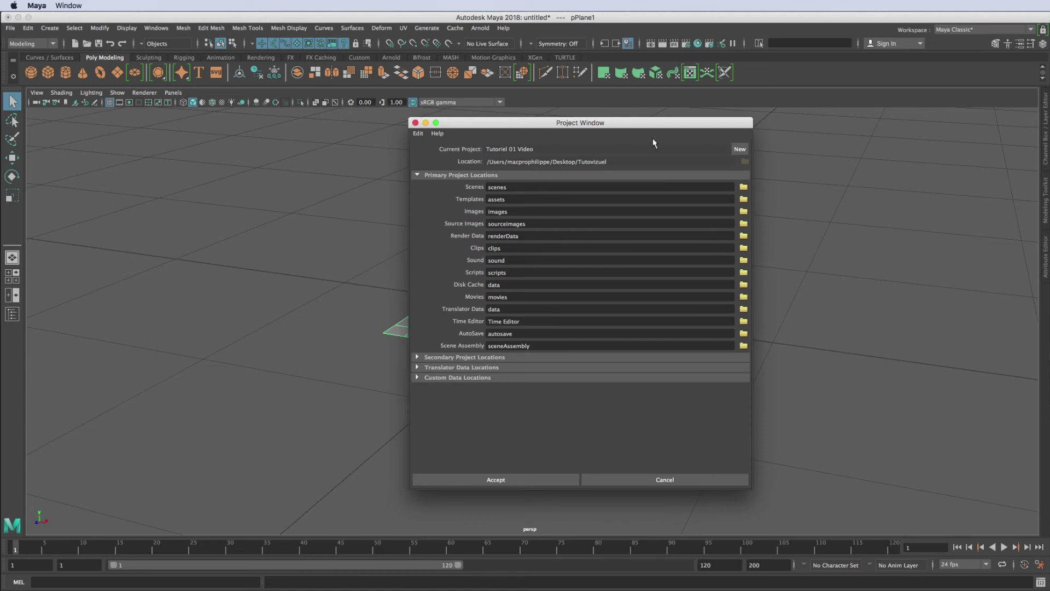
pyautogui.click(740, 149)
pyautogui.click(535, 148)
pyautogui.moveTo(544, 148); pyautogui.dragTo(483, 149)
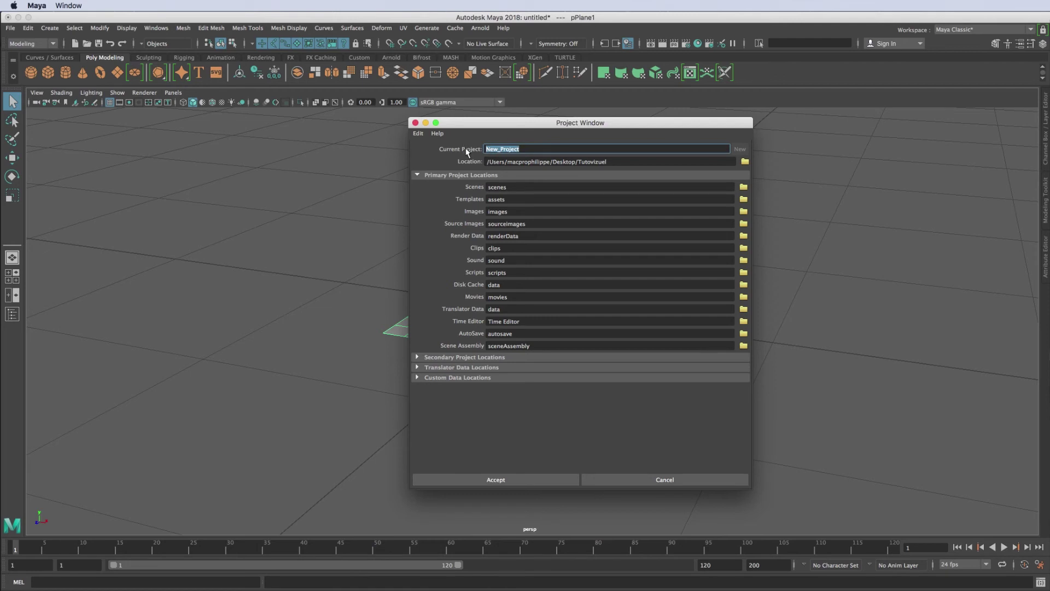
pyautogui.write('Tuto')
pyautogui.write('utant')
# Set the project location to the Desktop's Tutovizuel folder and accept the project
pyautogui.click(745, 162)
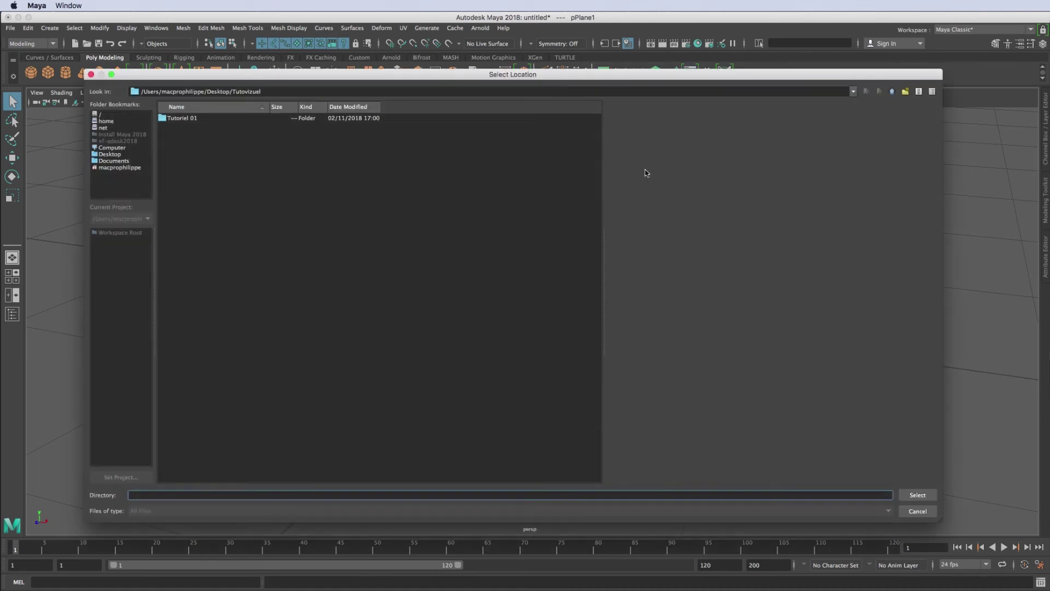
pyautogui.click(116, 156)
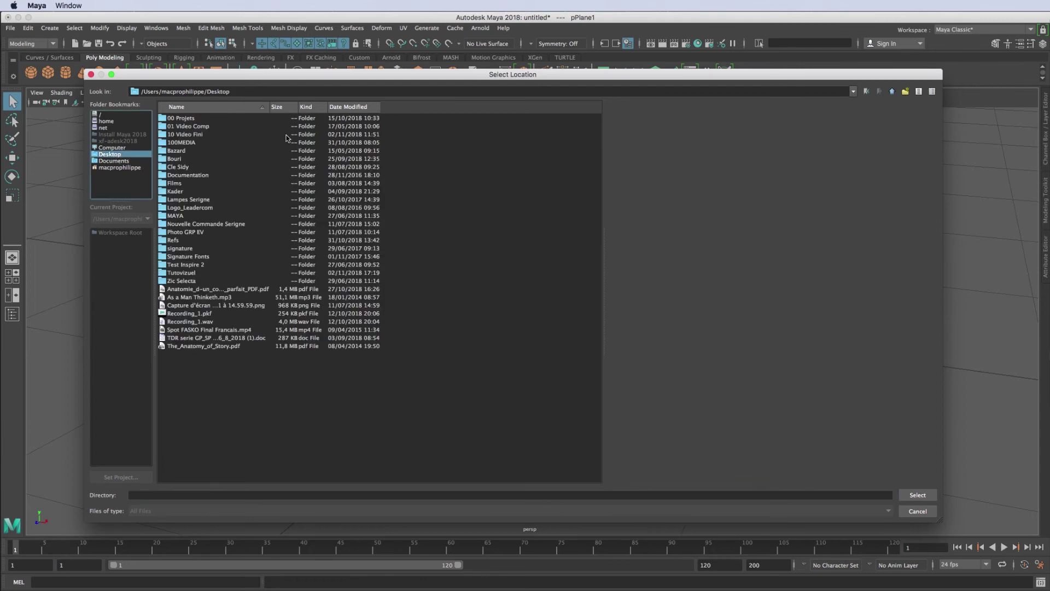
pyautogui.click(185, 273)
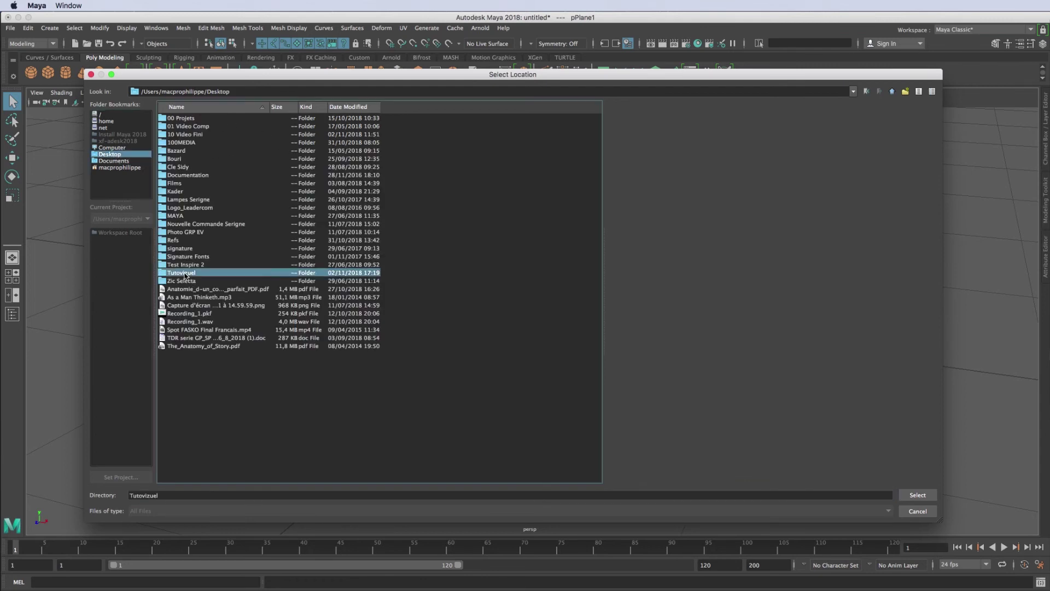
pyautogui.click(918, 499)
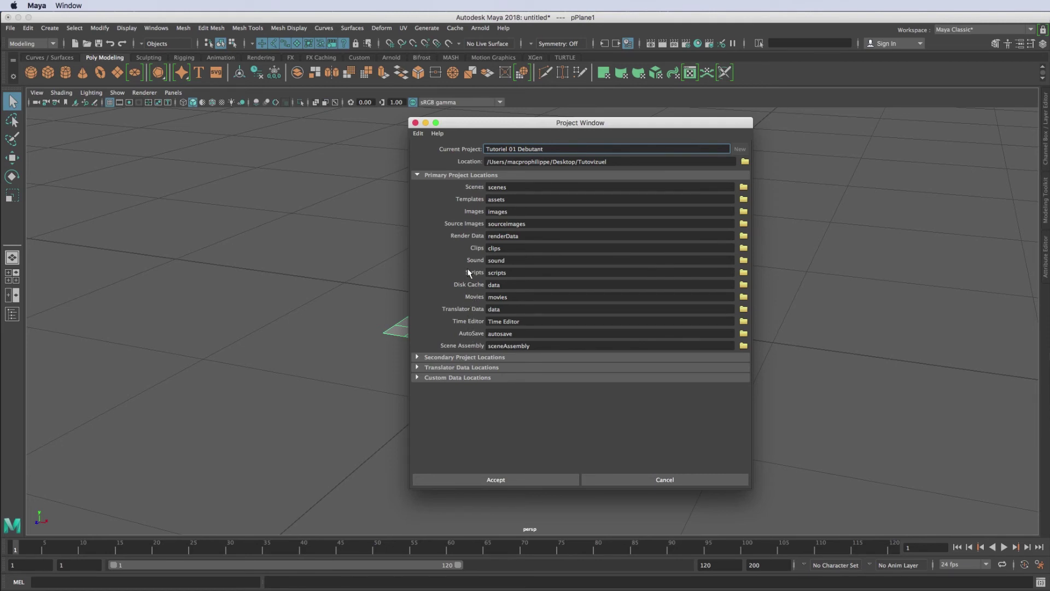
pyautogui.write('Tutoriel 01 Debutant')
pyautogui.click(505, 481)
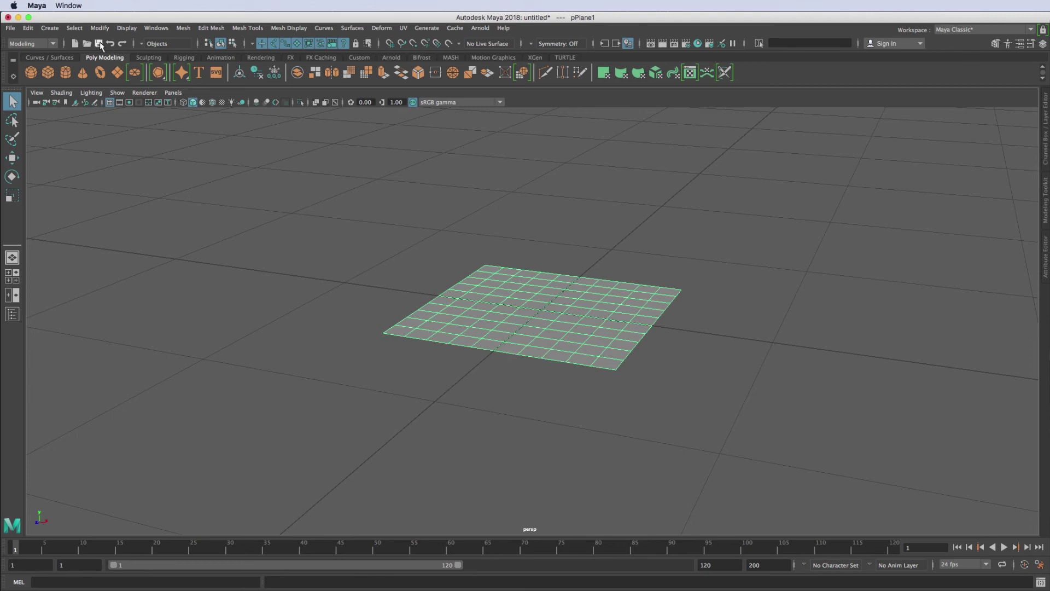
# Start saving the scene into the project's scenes folder, entering the file name Plane
pyautogui.click(12, 29)
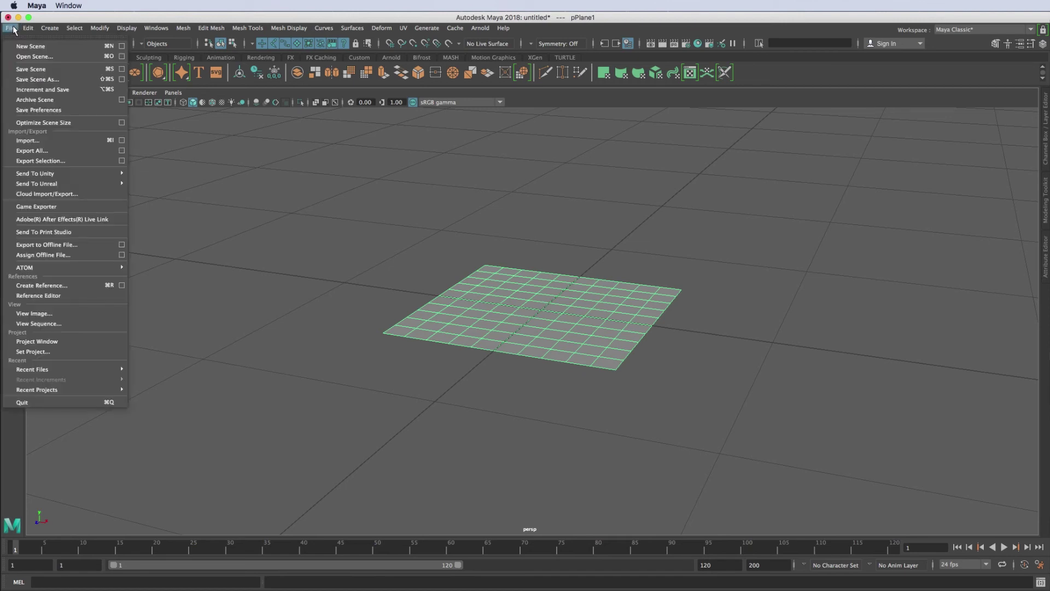
pyautogui.click(30, 70)
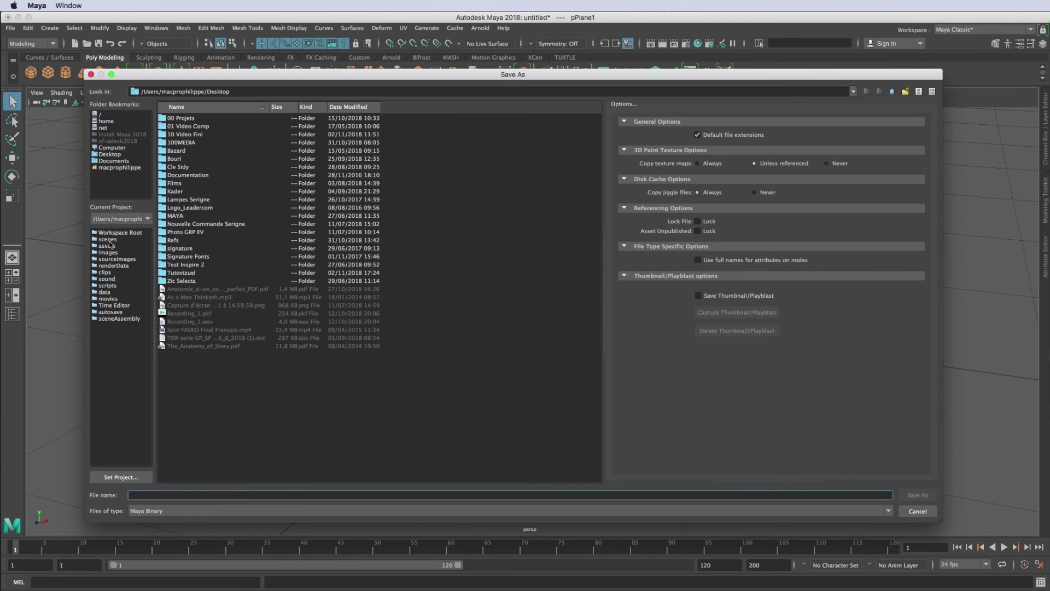
pyautogui.click(108, 239)
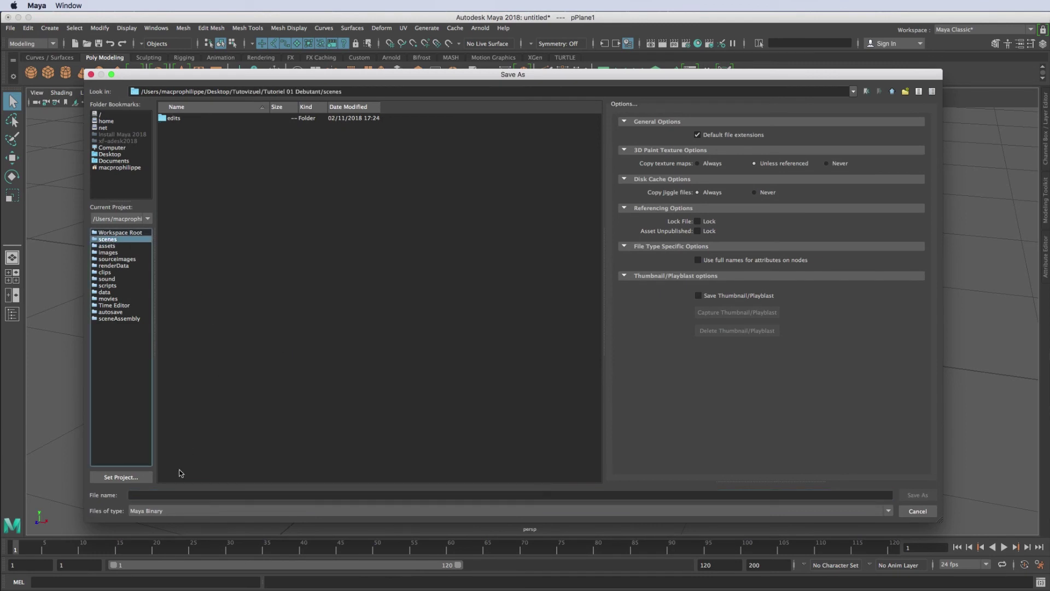
pyautogui.click(178, 497)
pyautogui.write('Plane')
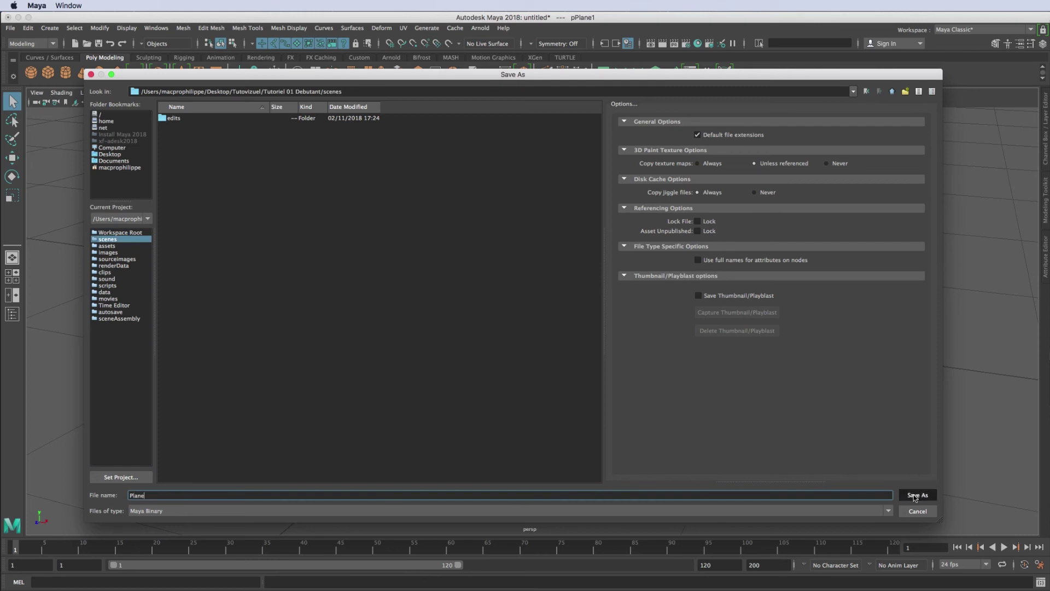
# Finish saving Plane.mb, then check the scenes folder in the Open Scene browser and cancel
pyautogui.click(914, 494)
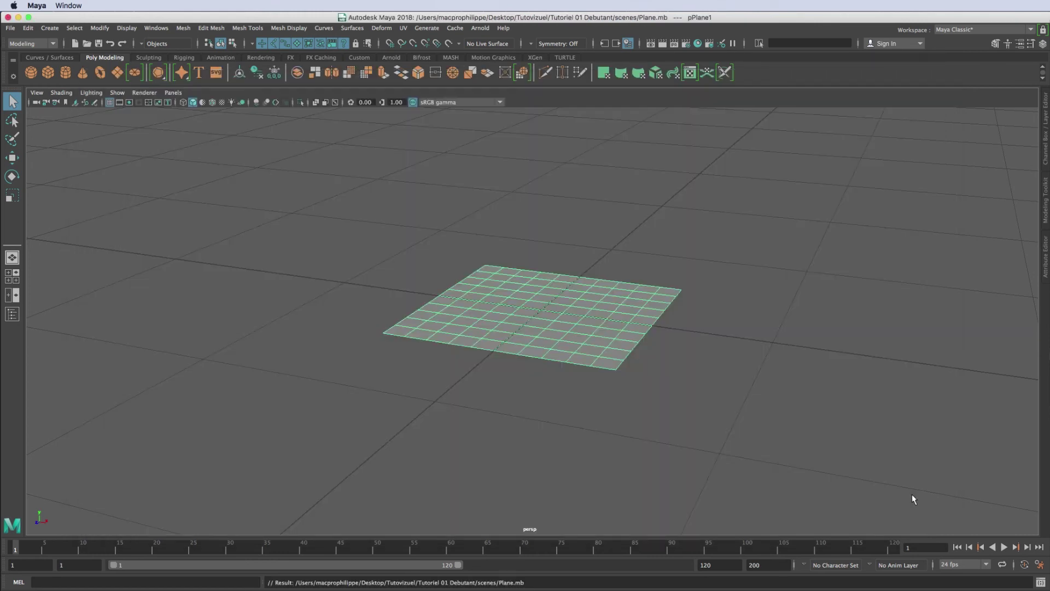
pyautogui.keyDown('alt'); pyautogui.moveTo(595, 254); pyautogui.dragTo(356, 239); pyautogui.keyUp('alt')
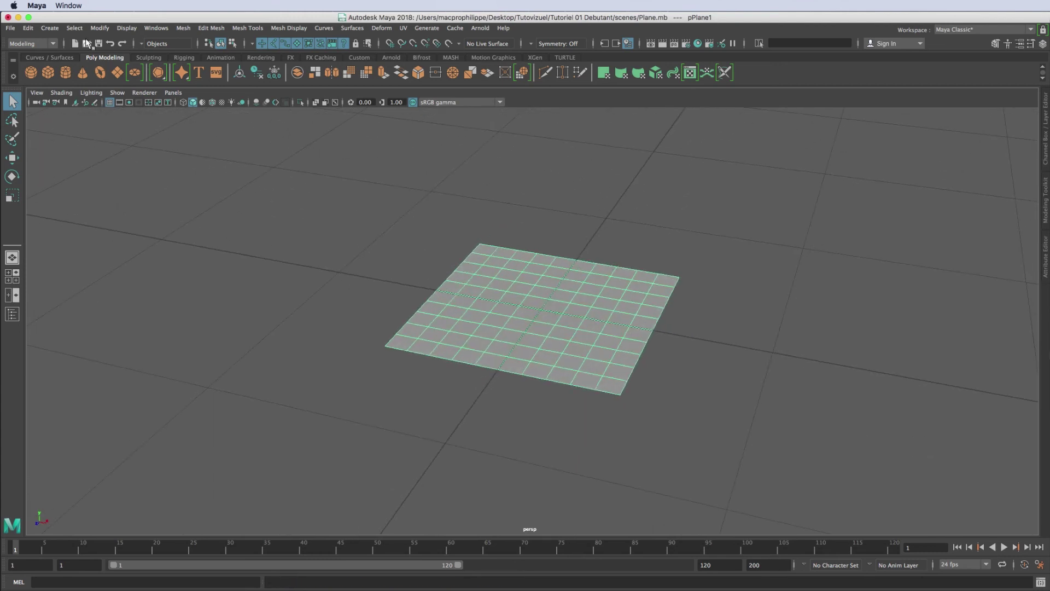
pyautogui.click(88, 43)
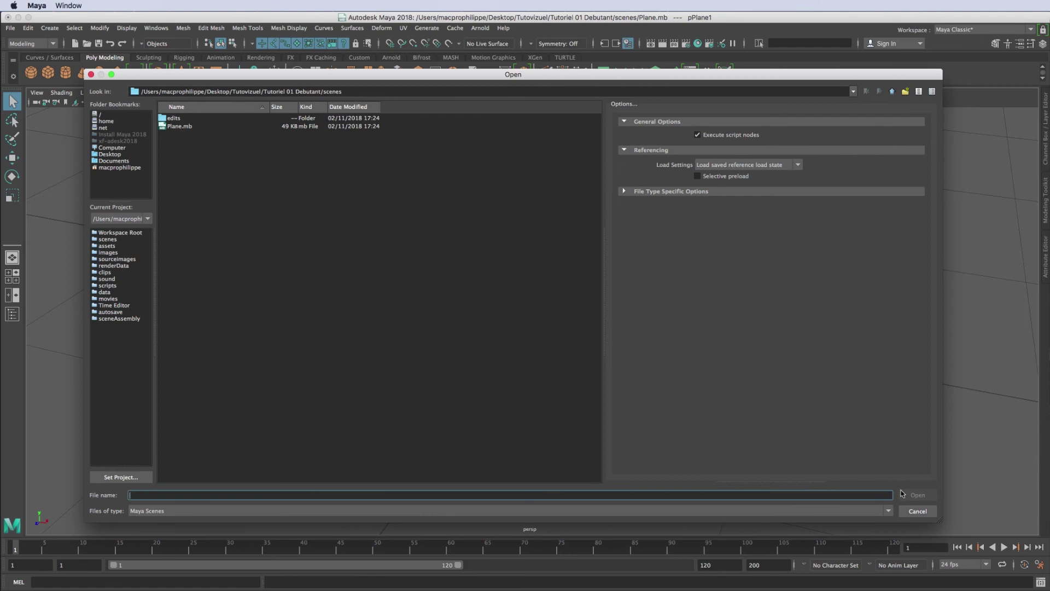
pyautogui.click(917, 512)
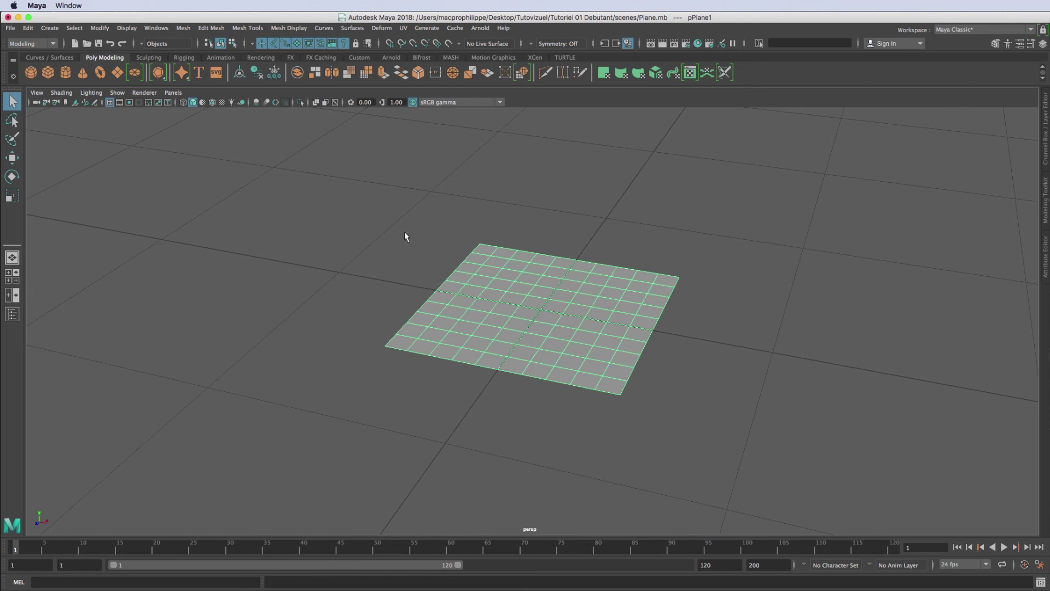
pyautogui.click(10, 28)
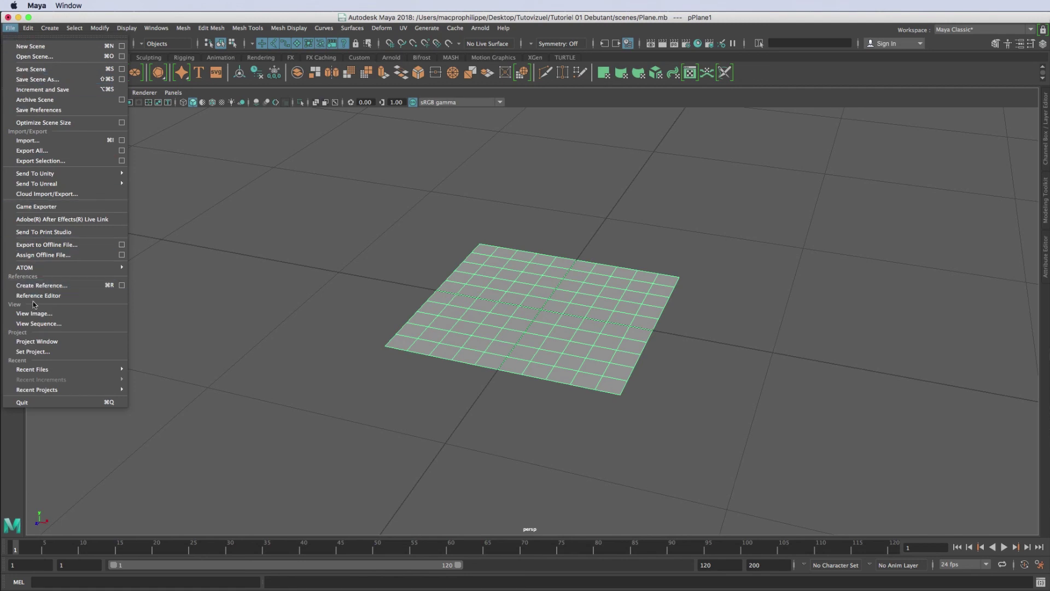
# Set Tutoriel 01 as the current project
pyautogui.click(32, 351)
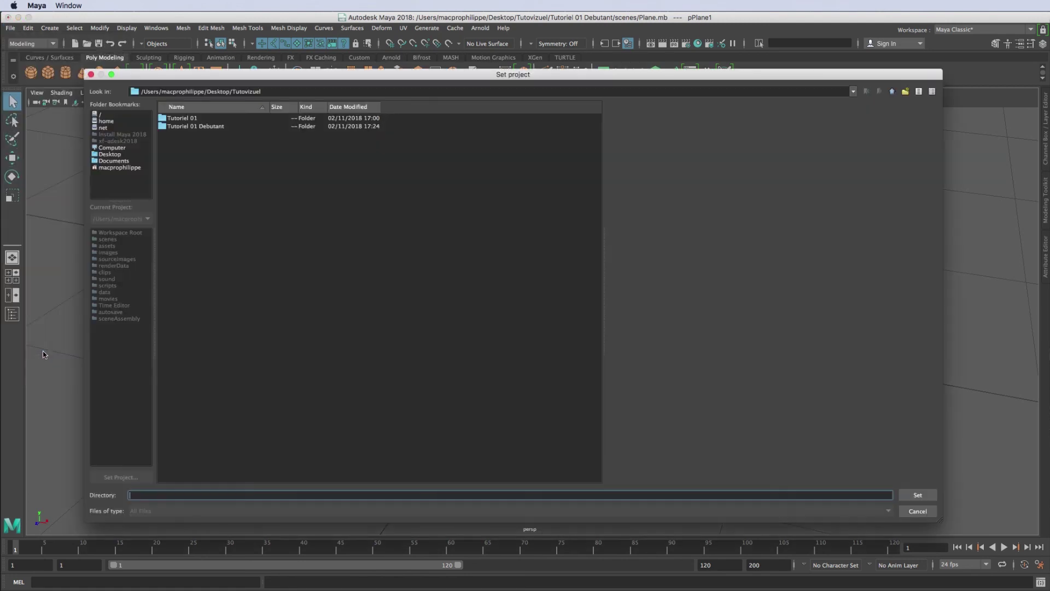
pyautogui.click(201, 120)
pyautogui.click(921, 494)
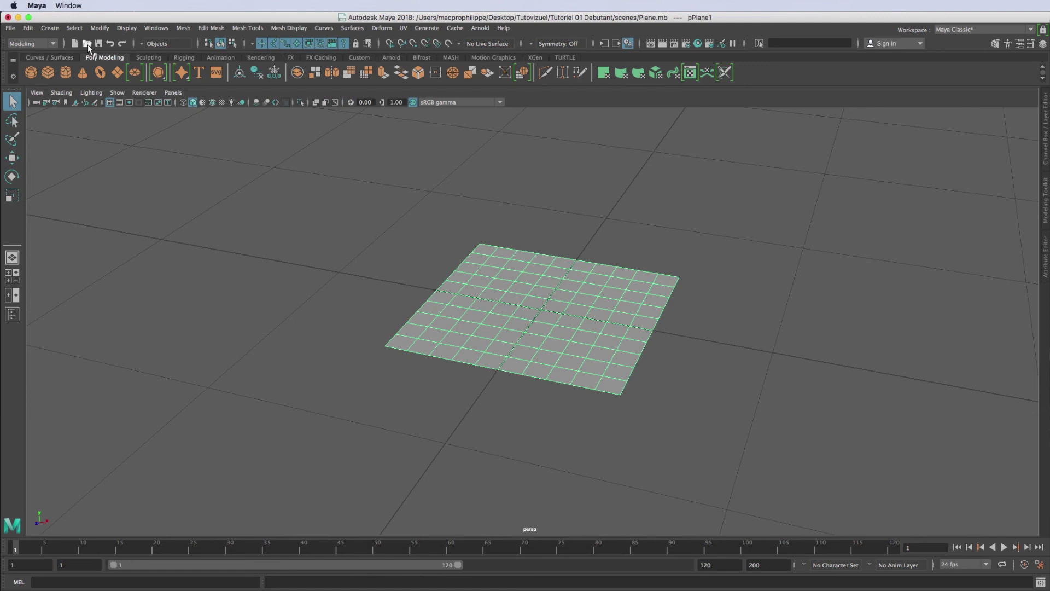
# Browse the Tutoriel 01 scenes folder, see only the edits folder, and close without opening
pyautogui.click(11, 27)
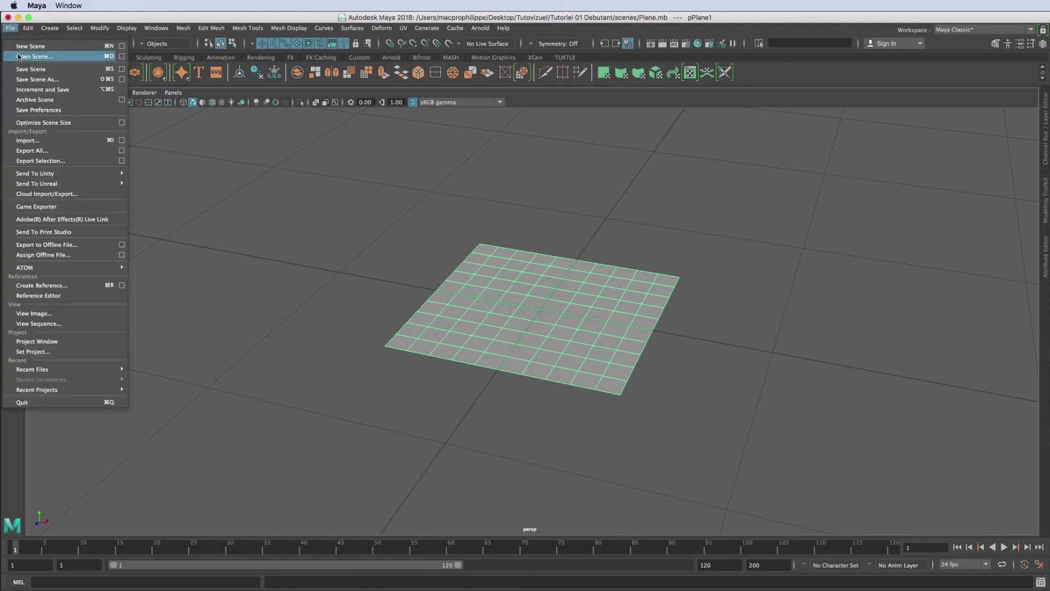
pyautogui.click(22, 57)
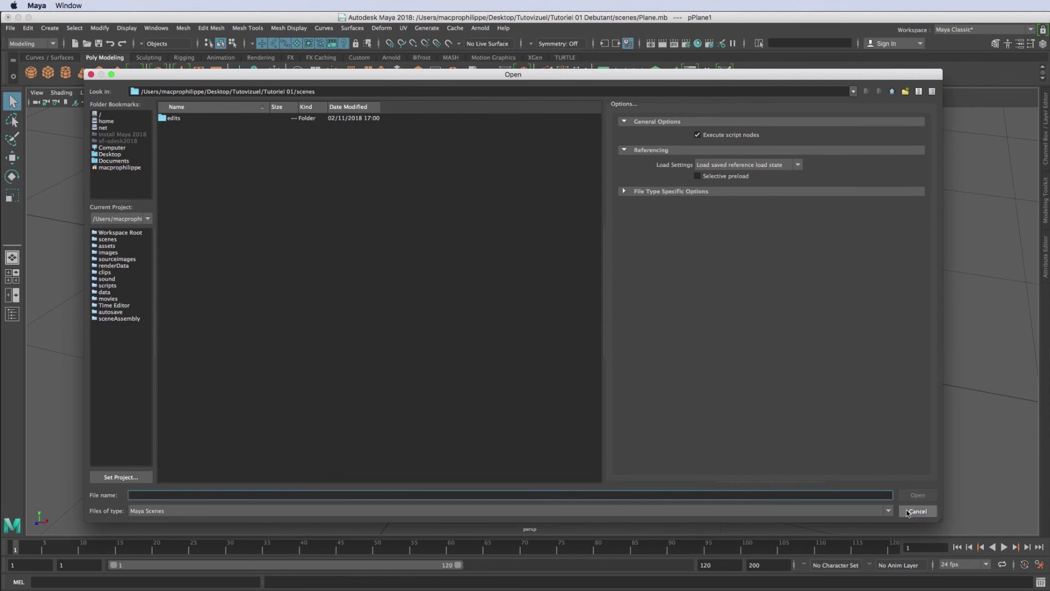
pyautogui.click(929, 514)
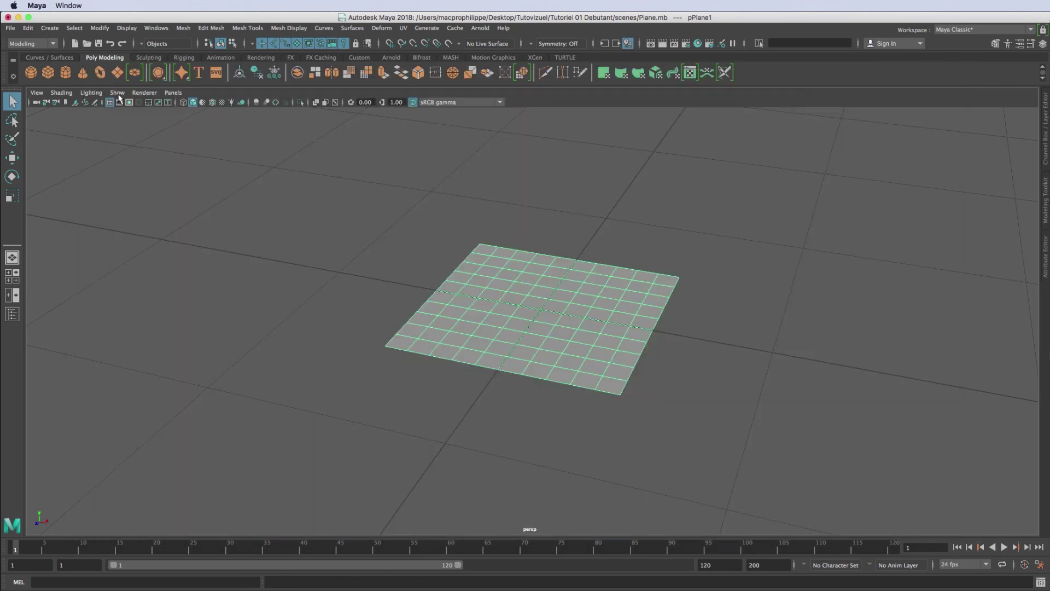
# Set Tutoriel 01 Debutant as the current project and confirm its scenes folder lists Plane.mb
pyautogui.click(10, 28)
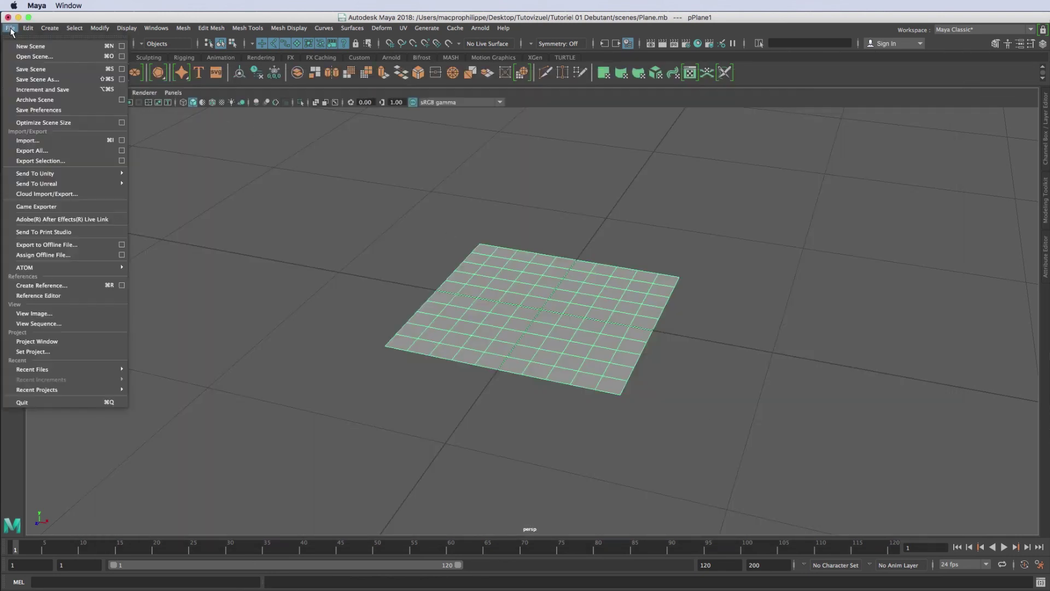
pyautogui.click(64, 352)
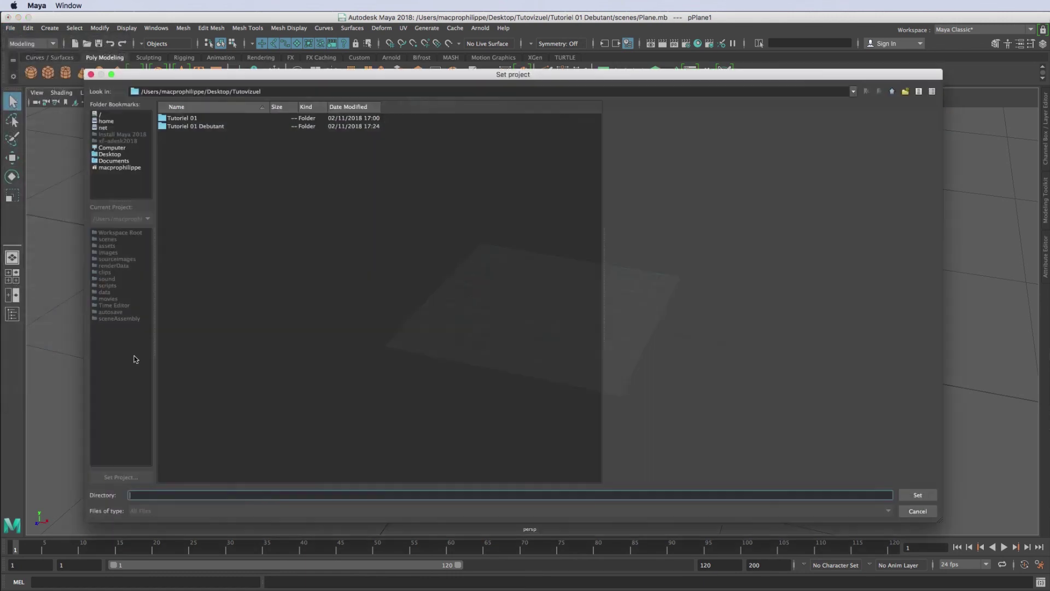
pyautogui.click(208, 127)
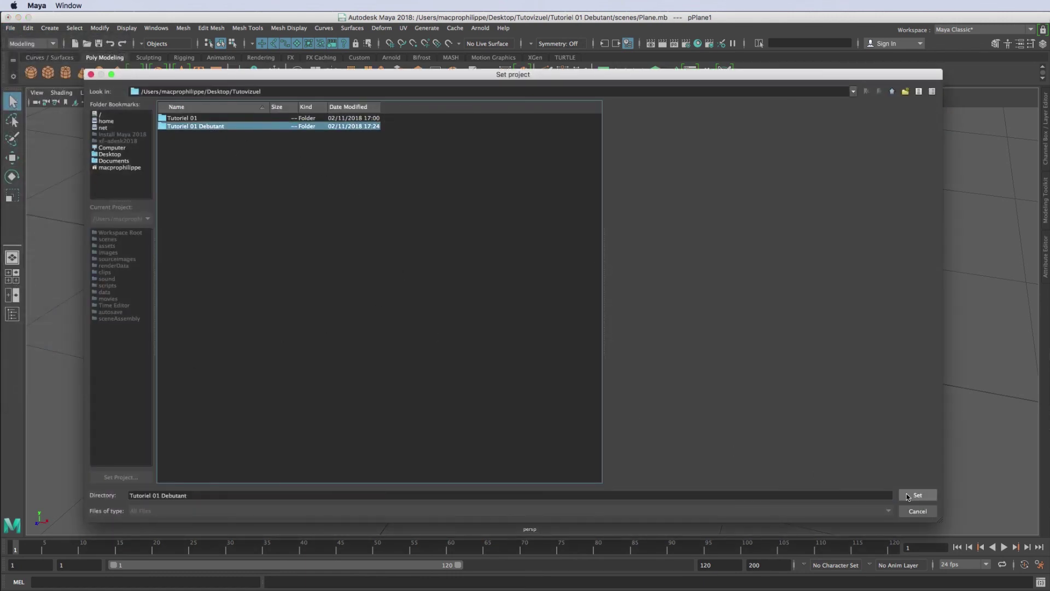
pyautogui.click(908, 497)
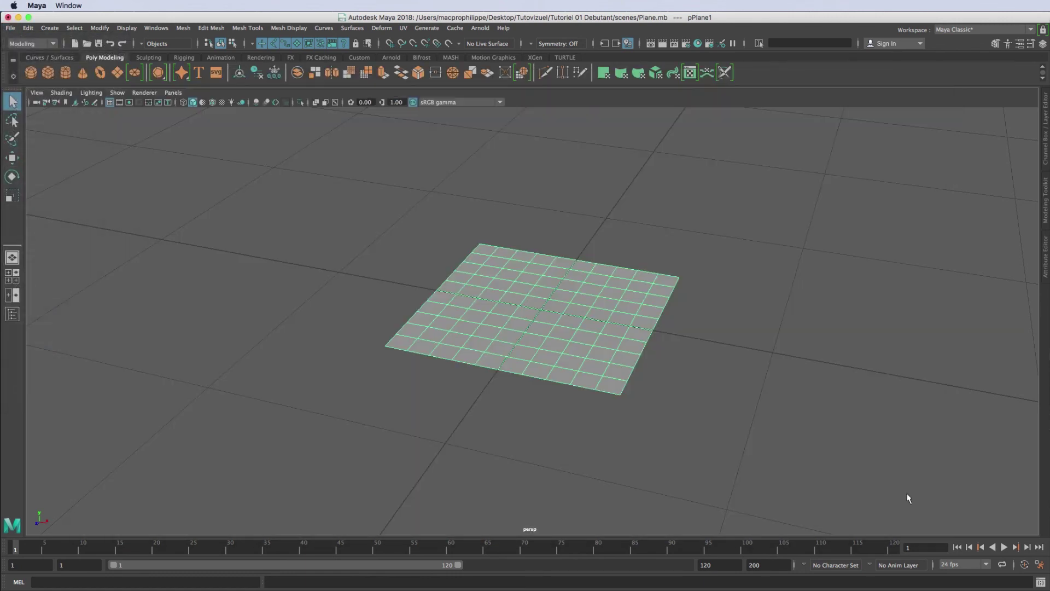
pyautogui.click(87, 44)
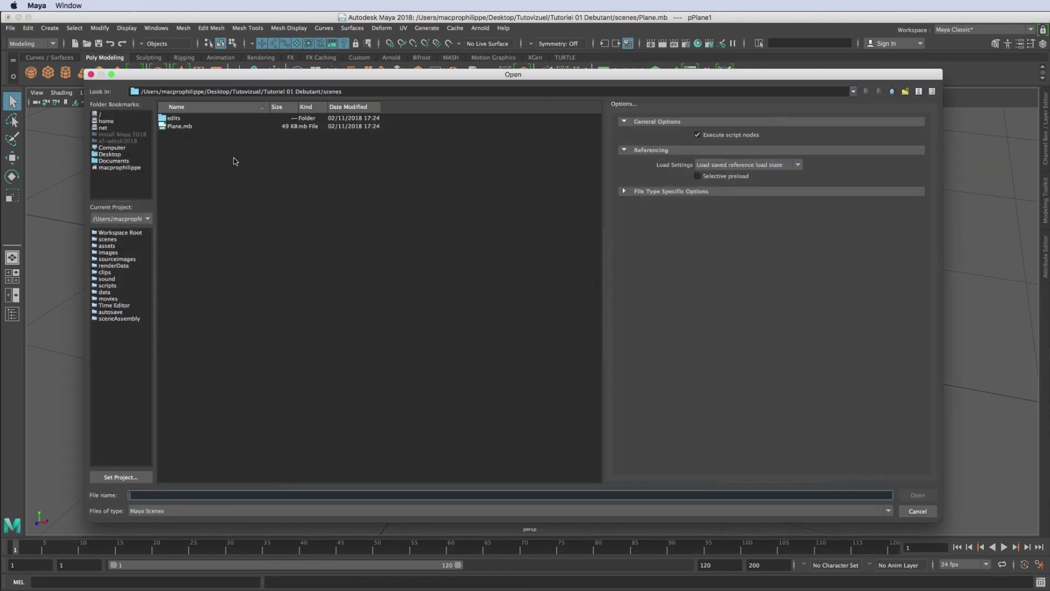
pyautogui.click(921, 512)
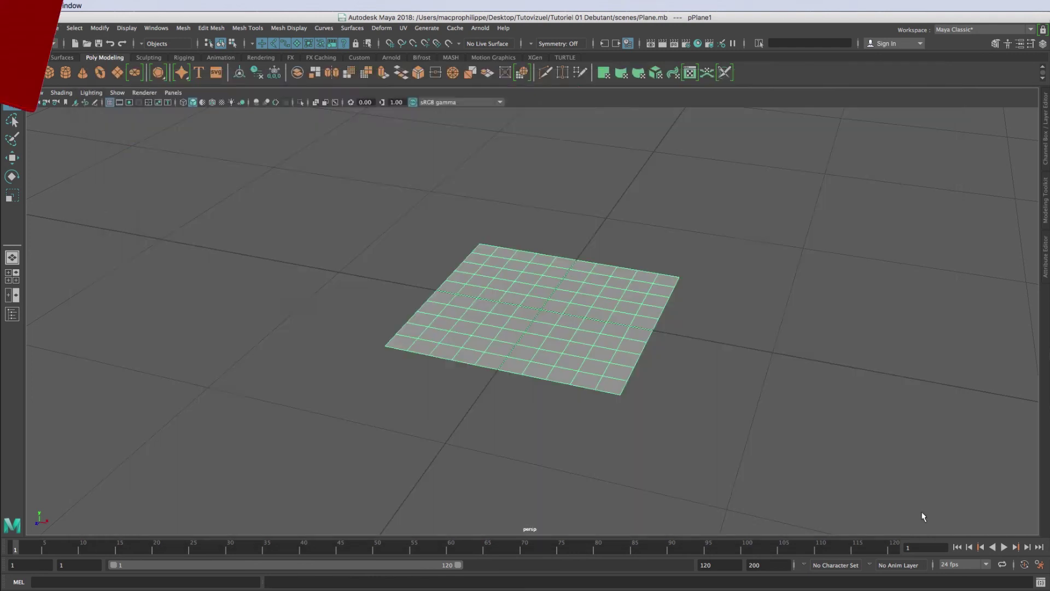